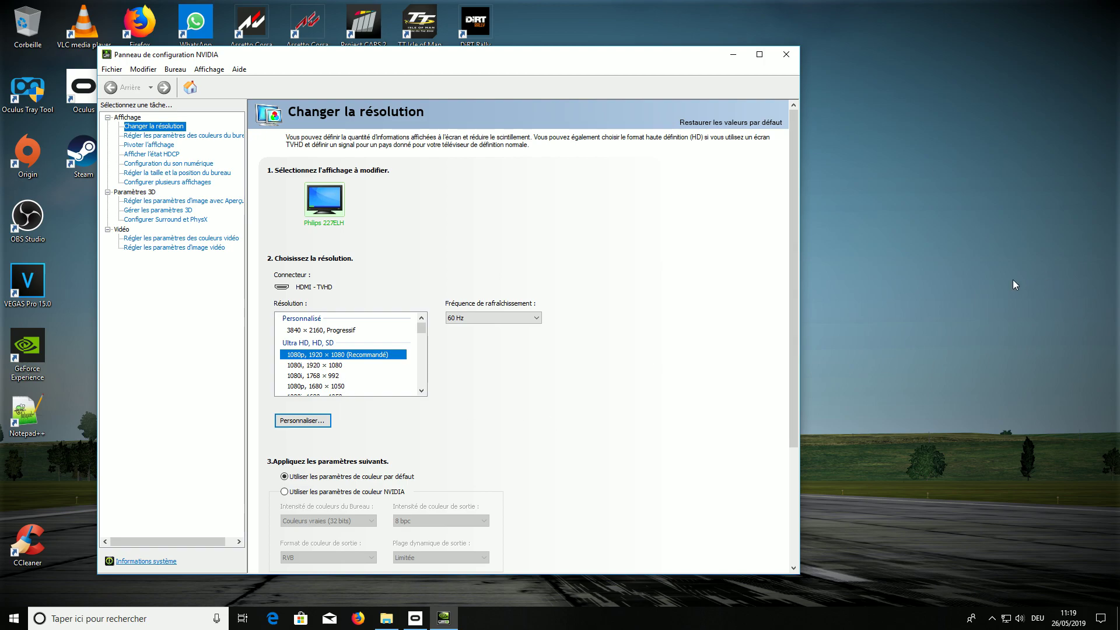
Step: Draft a custom display resolution of 3840 horizontal pixels by 2160 vertical lines and discard it, keeping the existing custom resolution
click(302, 423)
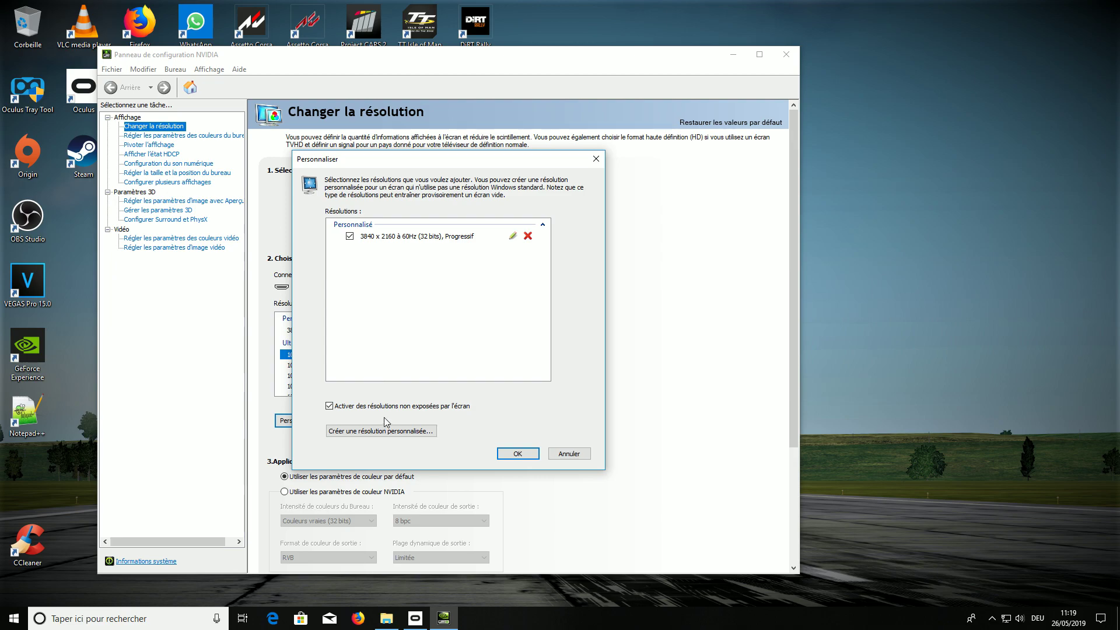
click(359, 432)
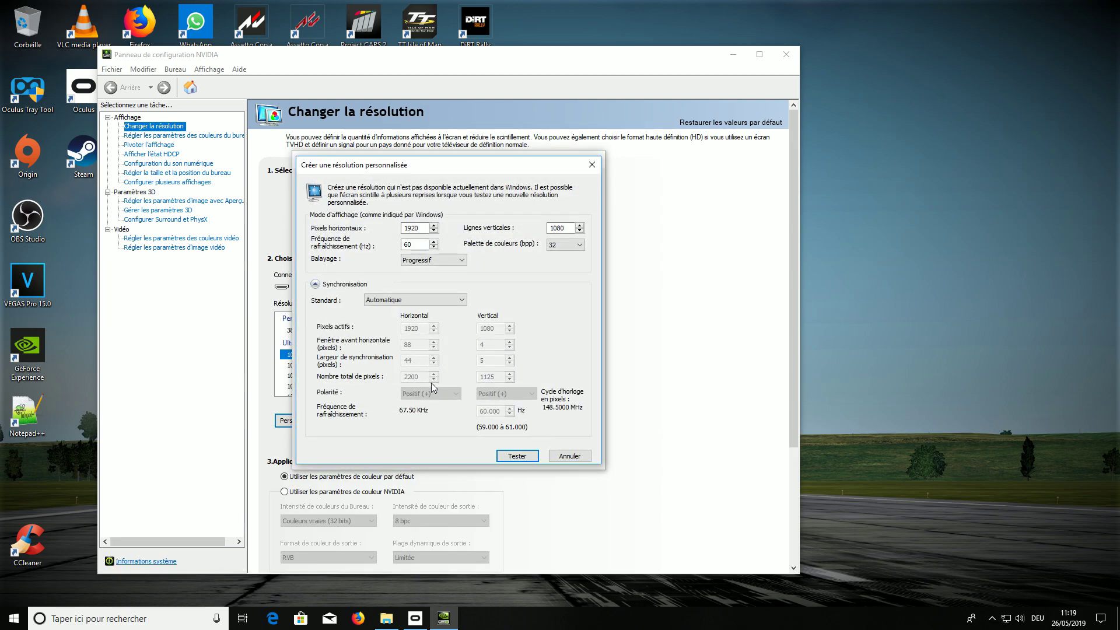
drag(446, 171, 701, 153)
double_click(670, 211)
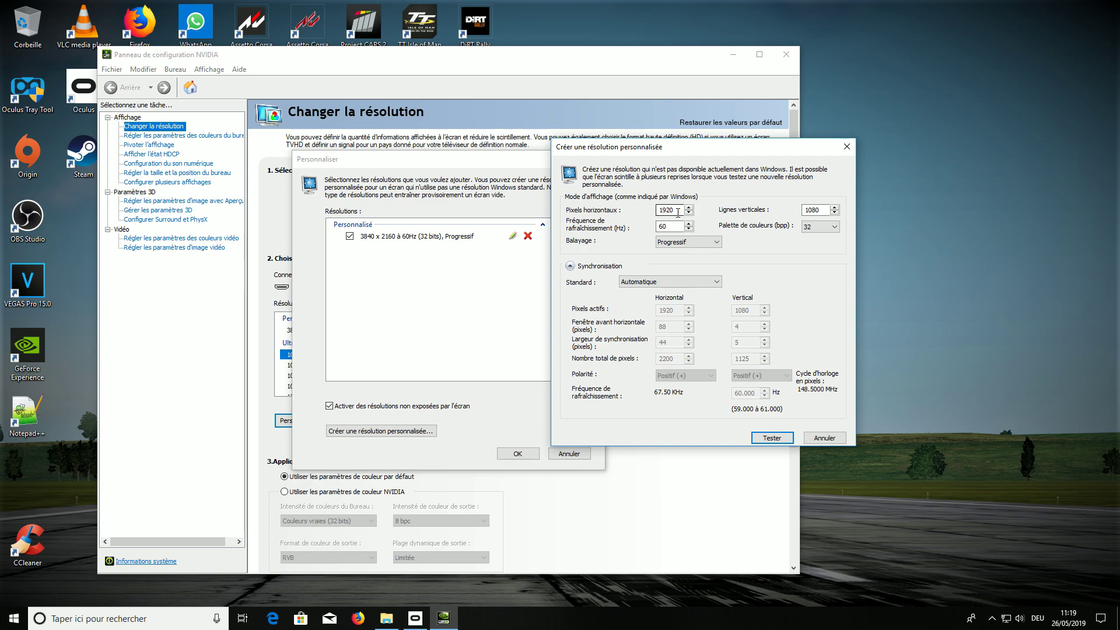
text(3840)
key(Tab)
text(2160)
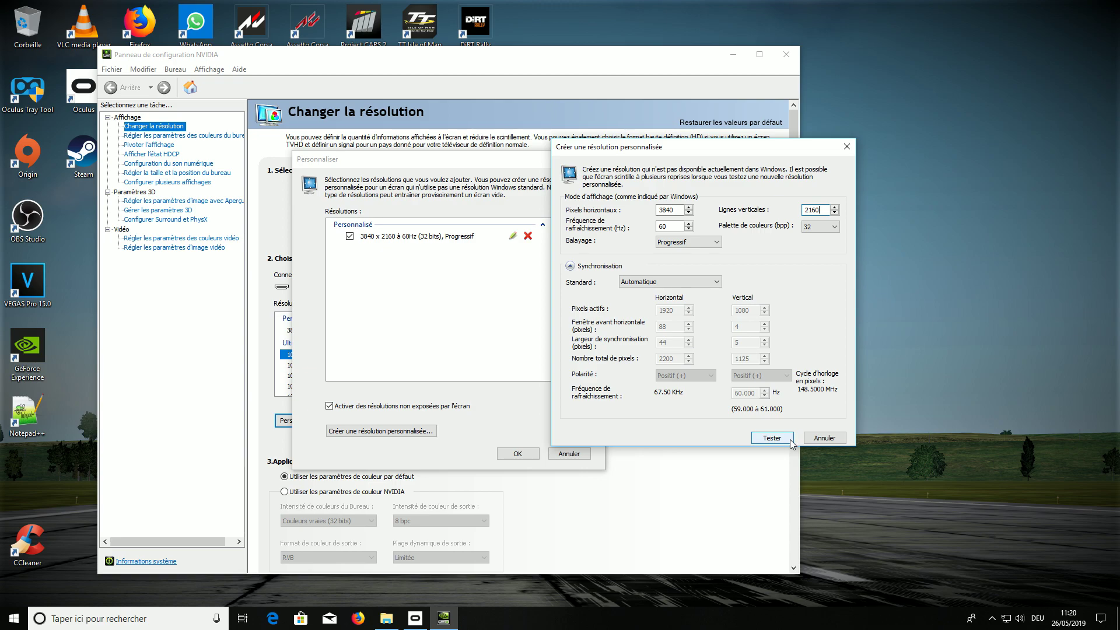
click(820, 438)
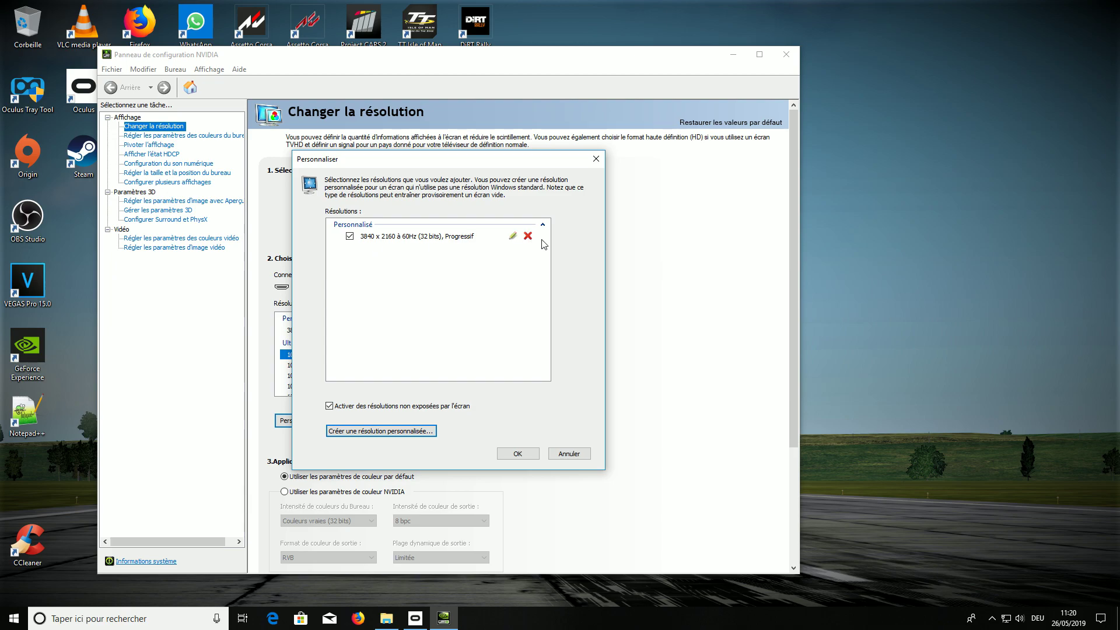
click(517, 454)
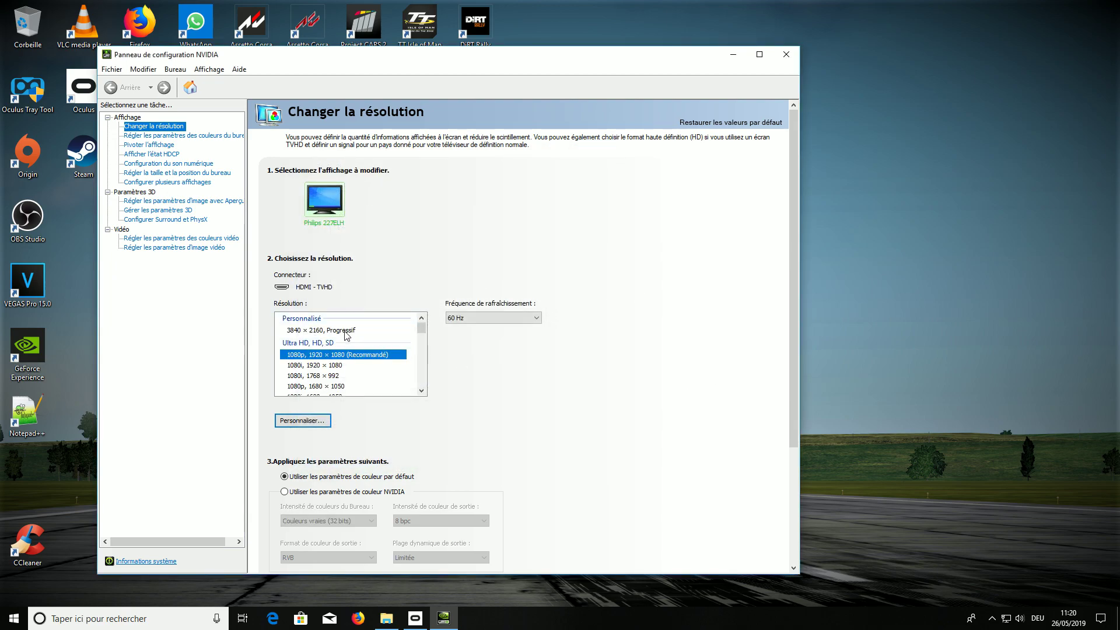
Step: Minimize the control panel, launch OBS Studio and select the youtube 1080 profile
click(733, 54)
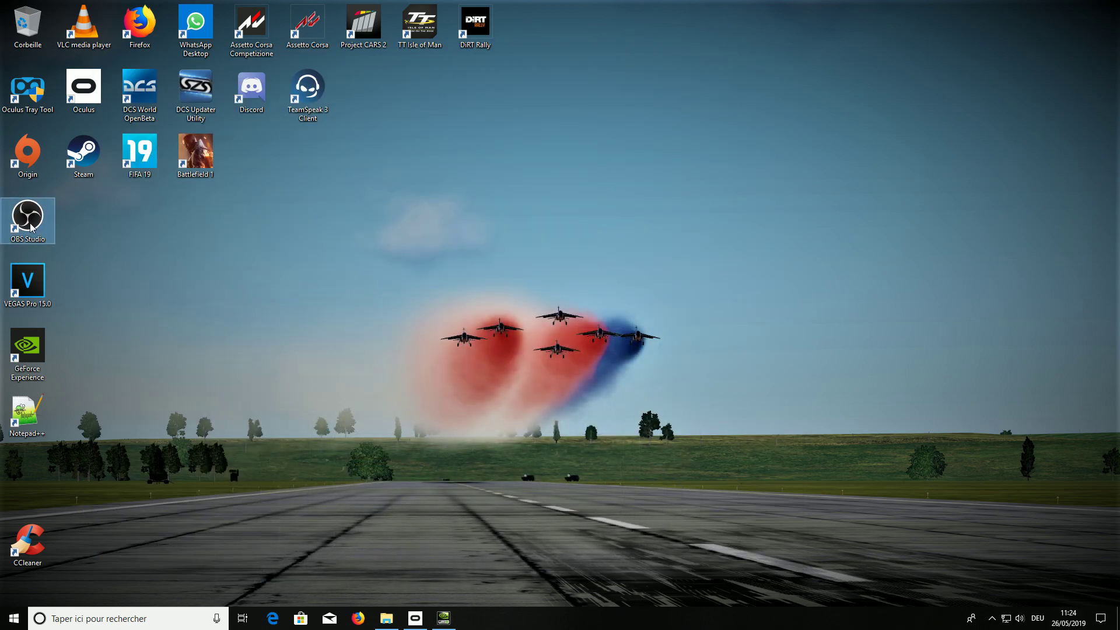
double_click(30, 226)
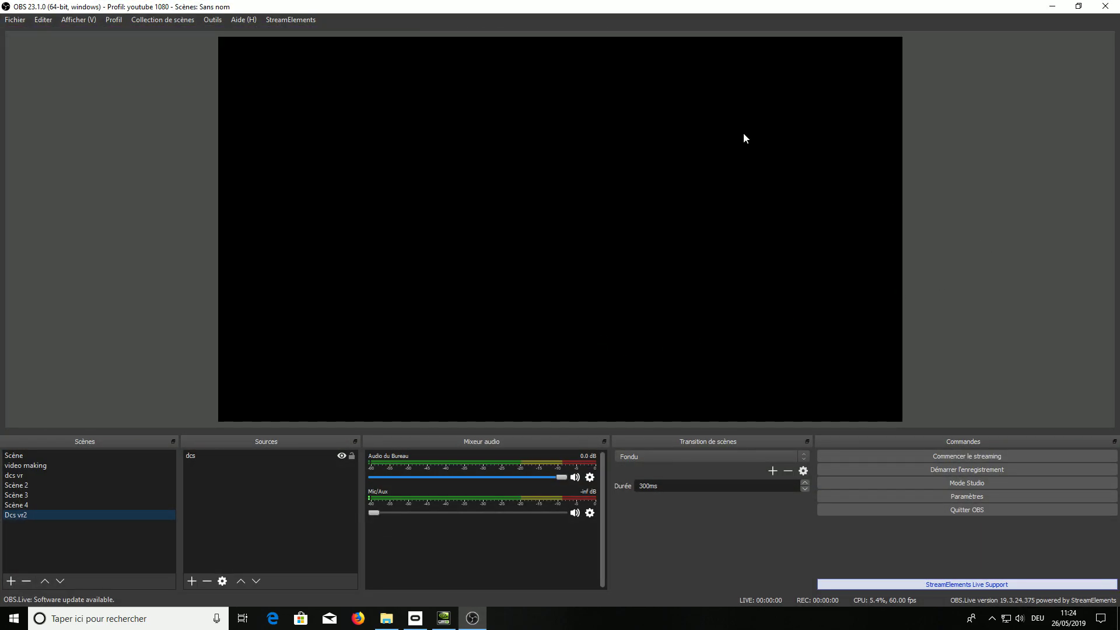
click(112, 21)
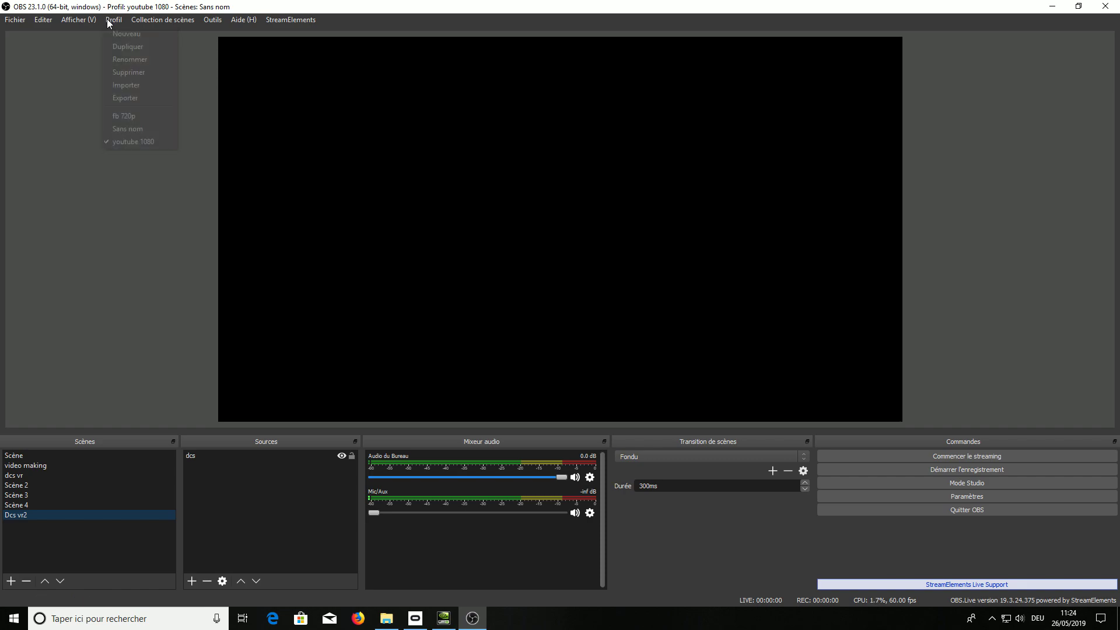
click(127, 145)
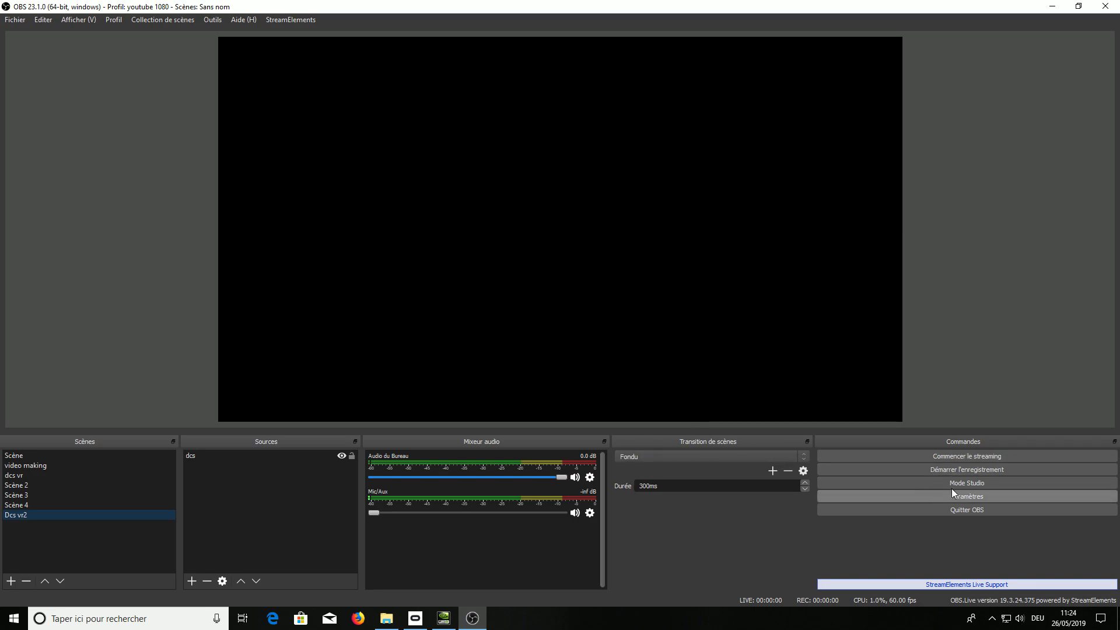
Step: Examine the streaming service and output settings, comparing the Simple and Avancé output modes
click(972, 496)
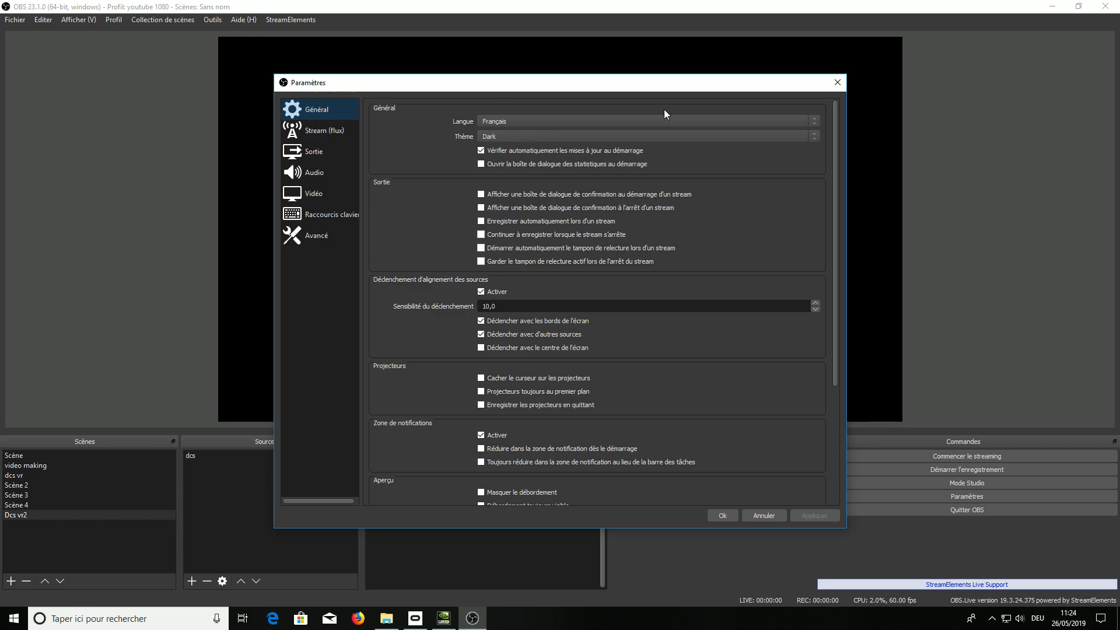
click(337, 134)
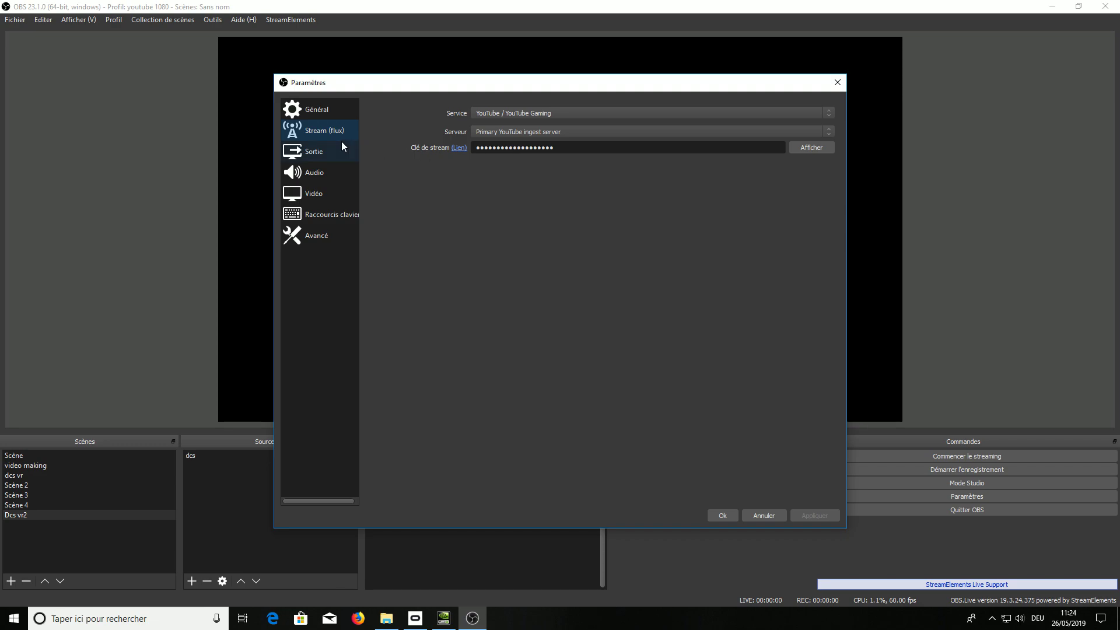
click(328, 147)
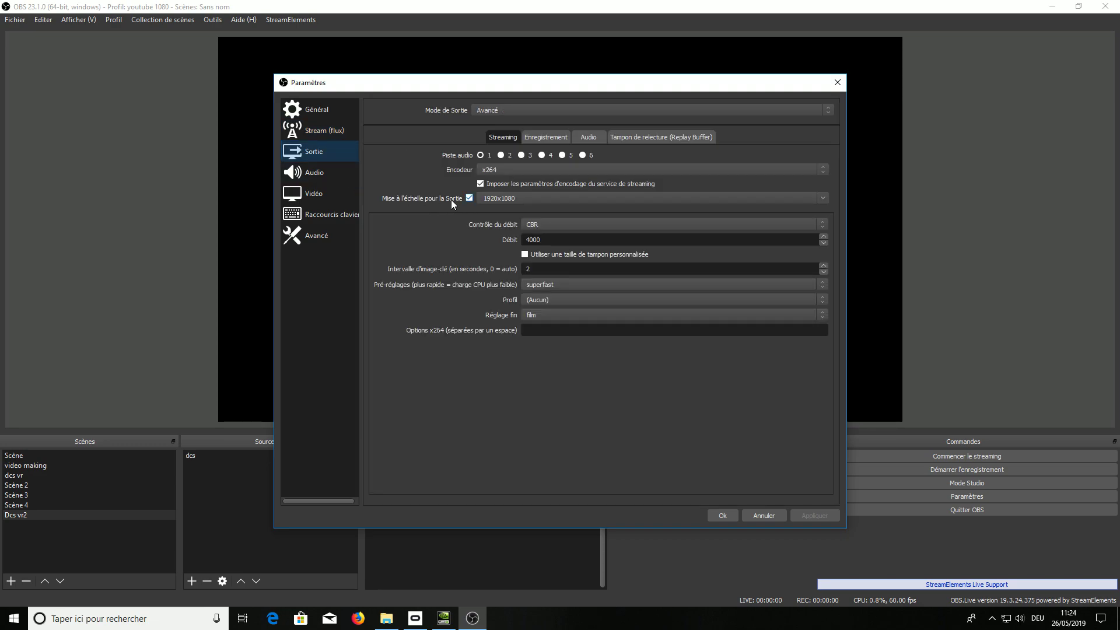
click(502, 110)
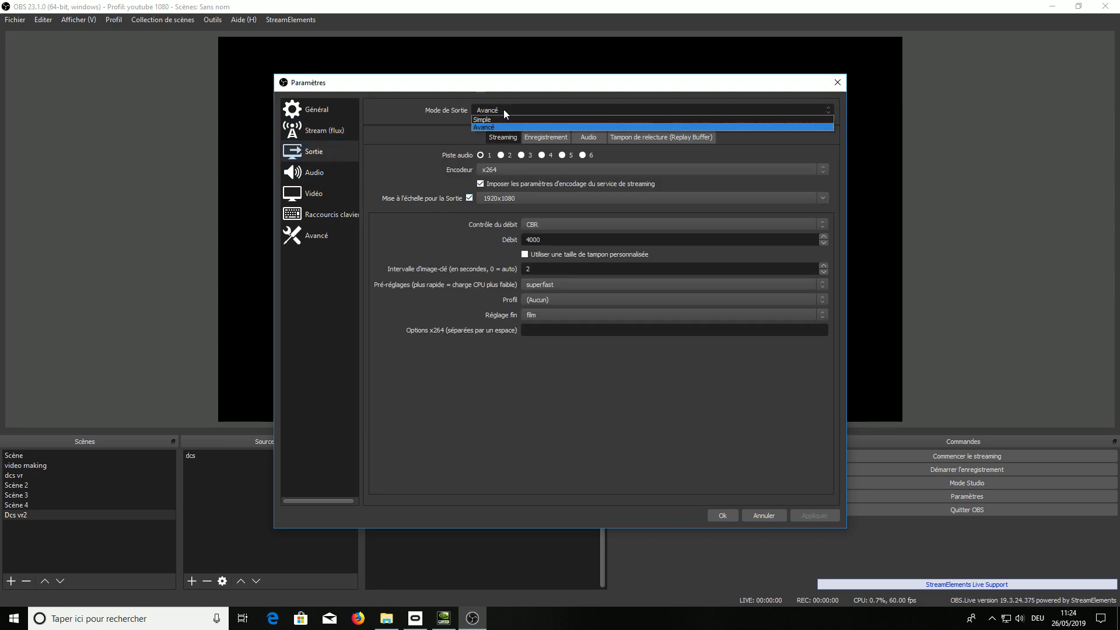
click(481, 120)
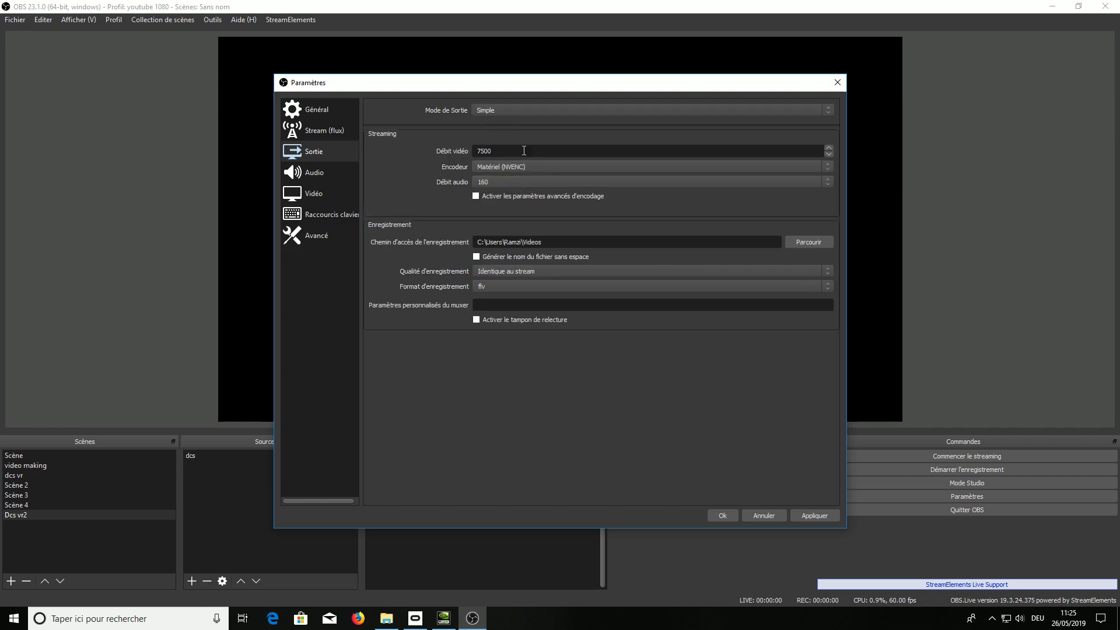
click(500, 107)
click(496, 127)
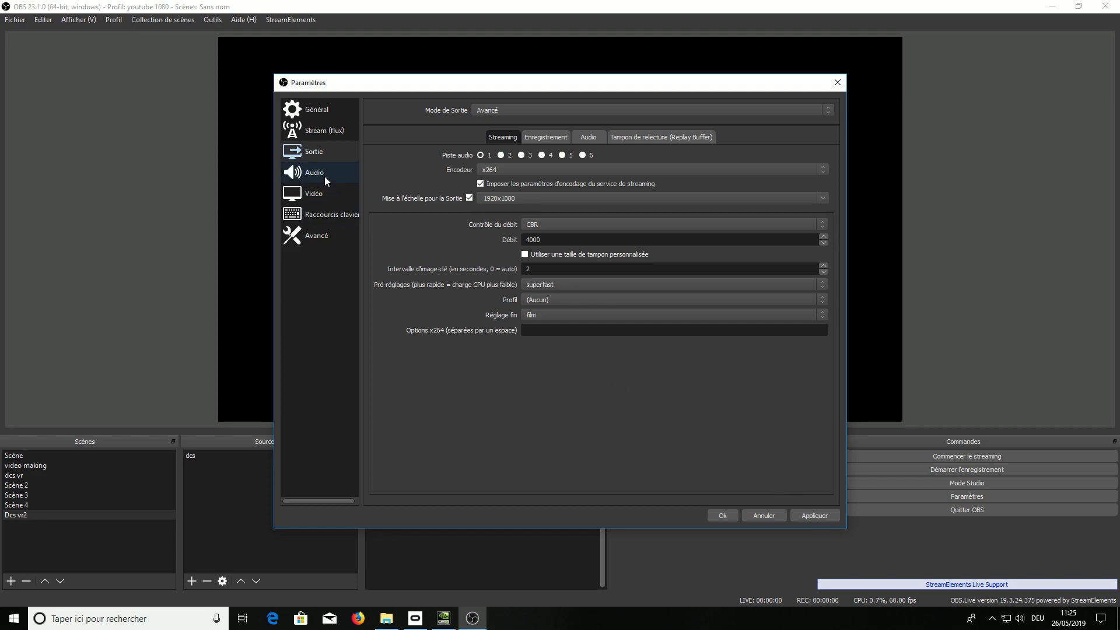
Step: Check the base canvas and output resolutions in the video settings, and close the settings without saving
click(316, 197)
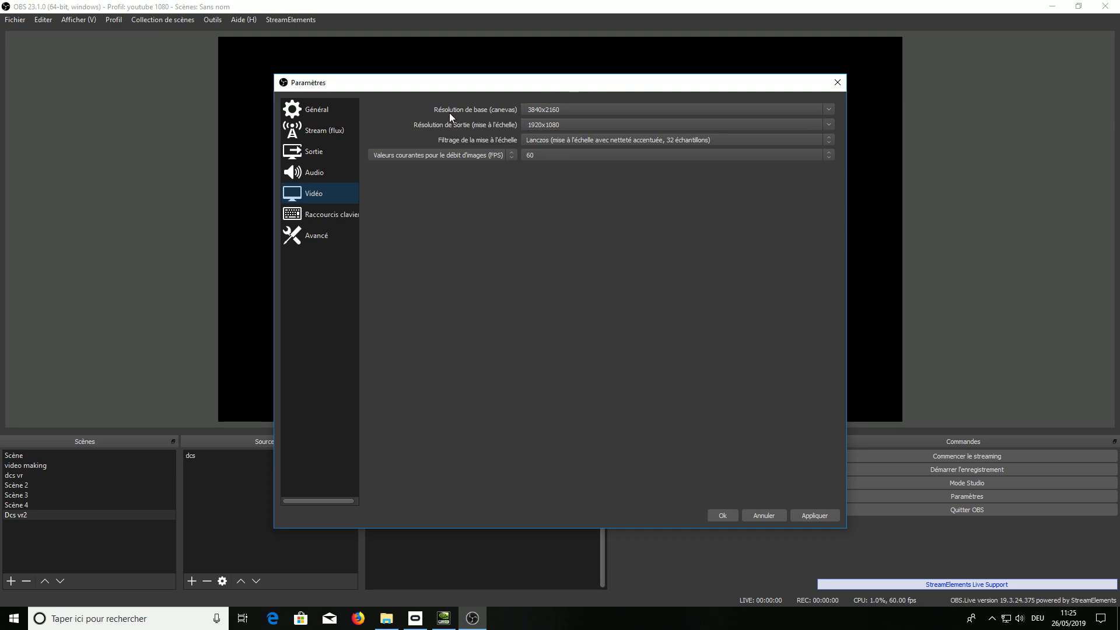
drag(571, 109, 519, 127)
double_click(551, 125)
click(837, 82)
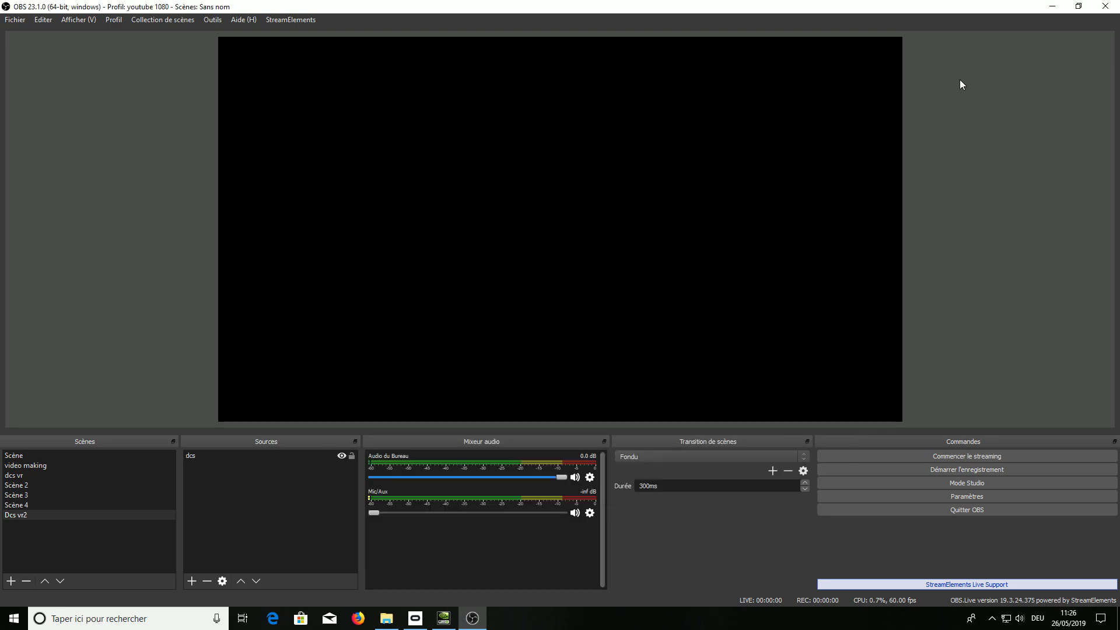
Step: Switch to the NVIDIA control panel, apply the custom 3840 × 2160, Progressif resolution and keep the change
click(1056, 9)
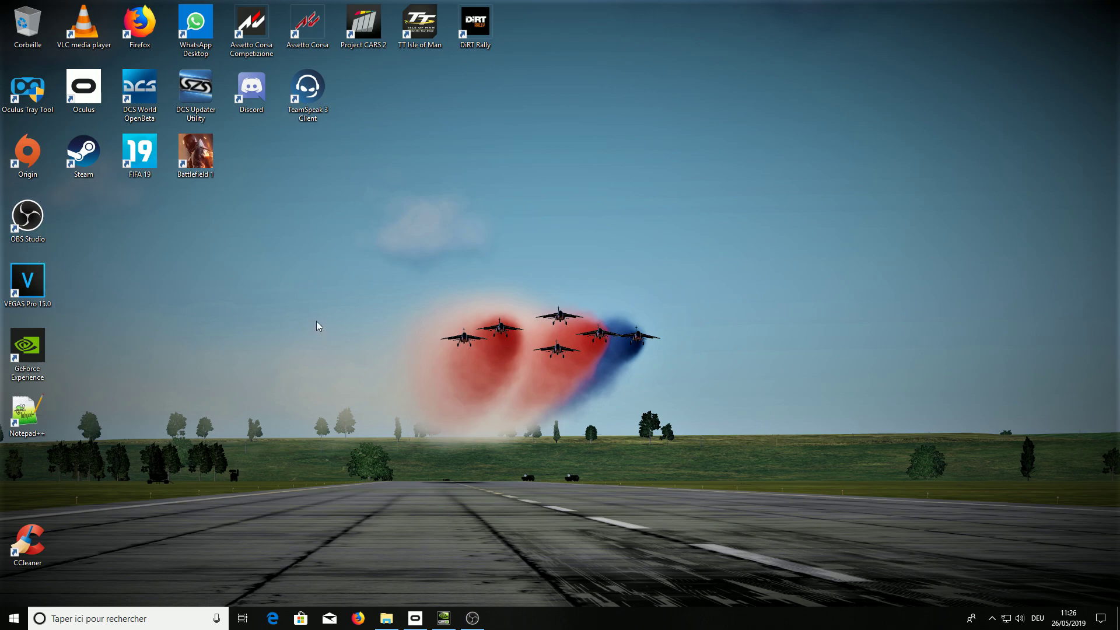
right_click(336, 261)
click(443, 617)
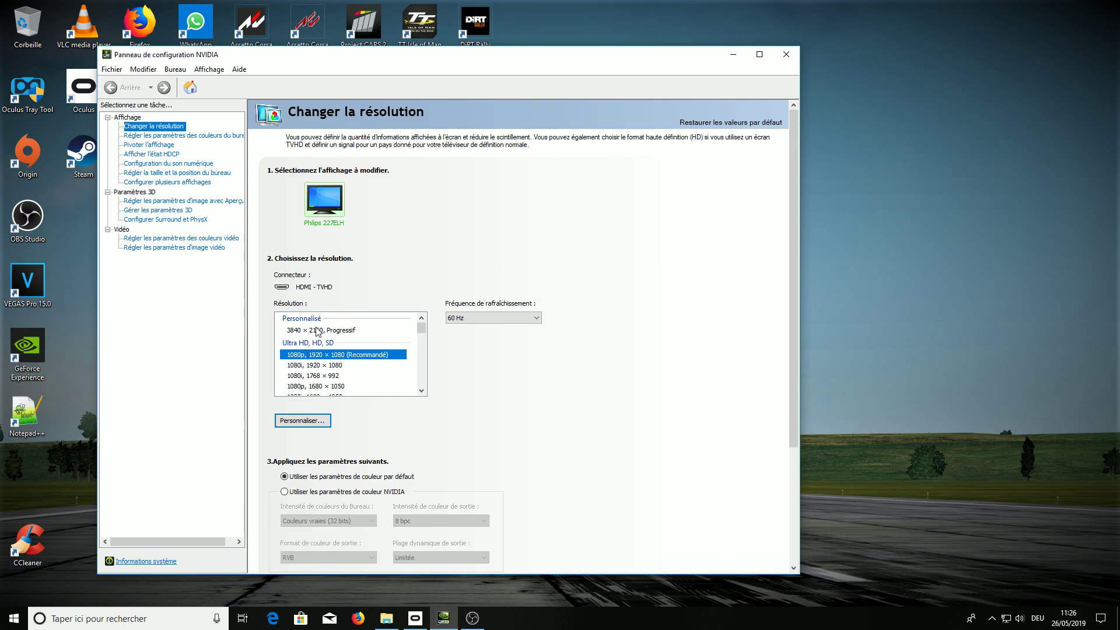
click(317, 331)
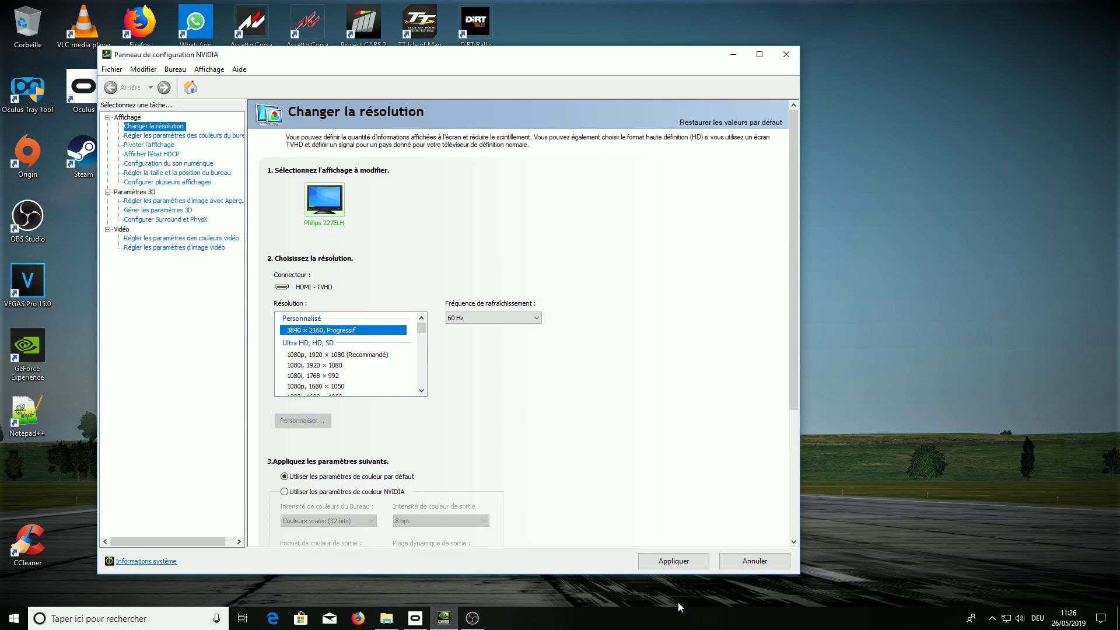
click(676, 563)
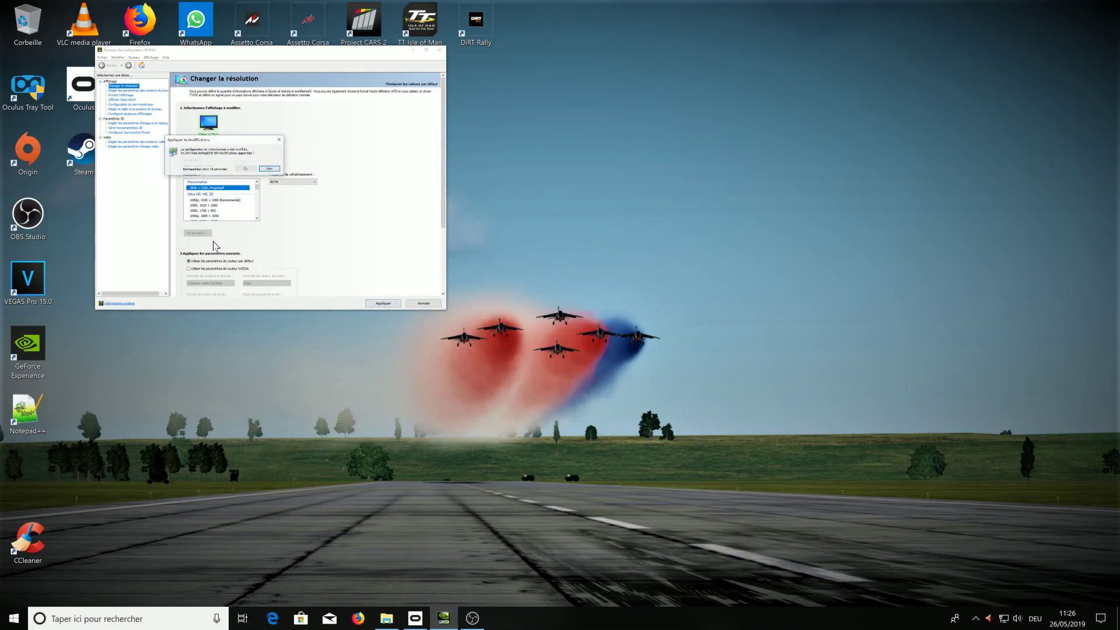
click(245, 169)
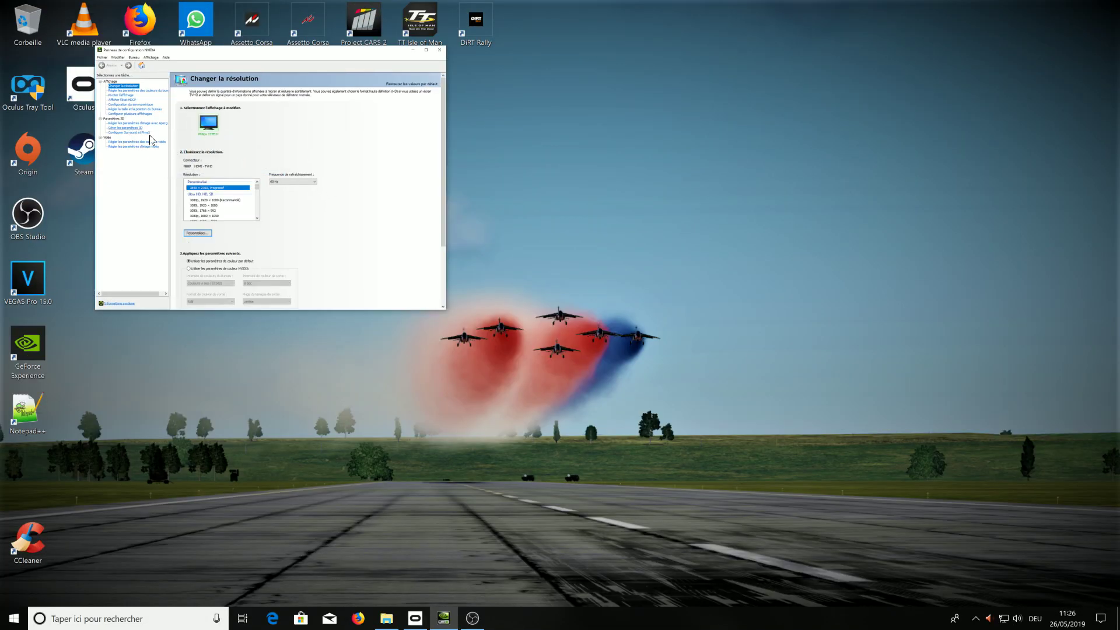
Step: Review the desktop size and position settings for scaling, and minimize the NVIDIA control panel
click(128, 105)
click(122, 99)
click(124, 105)
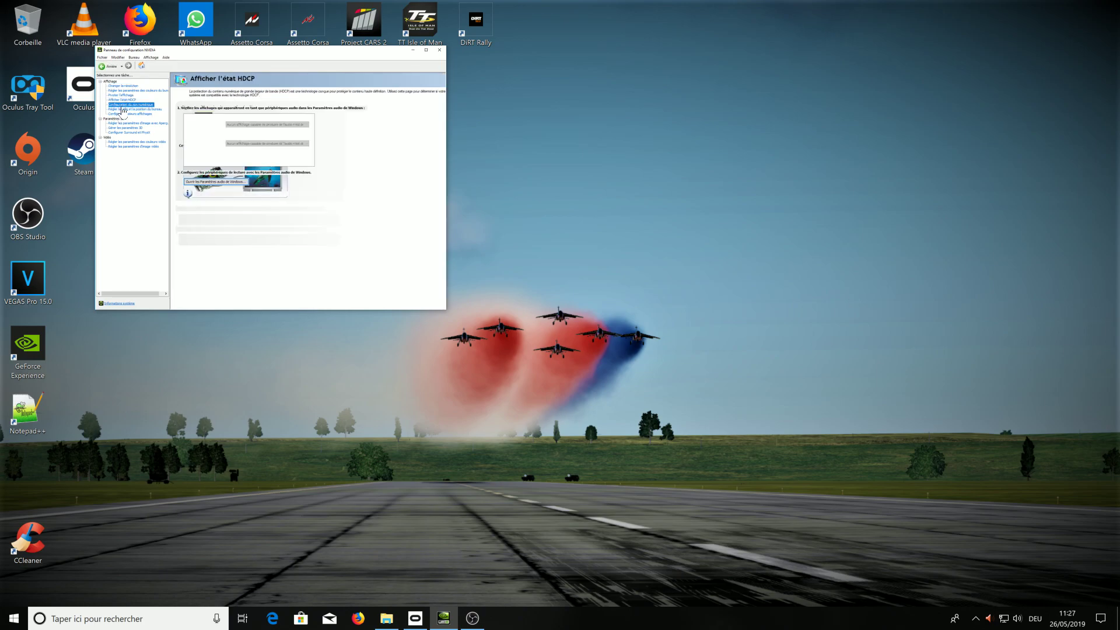
click(127, 109)
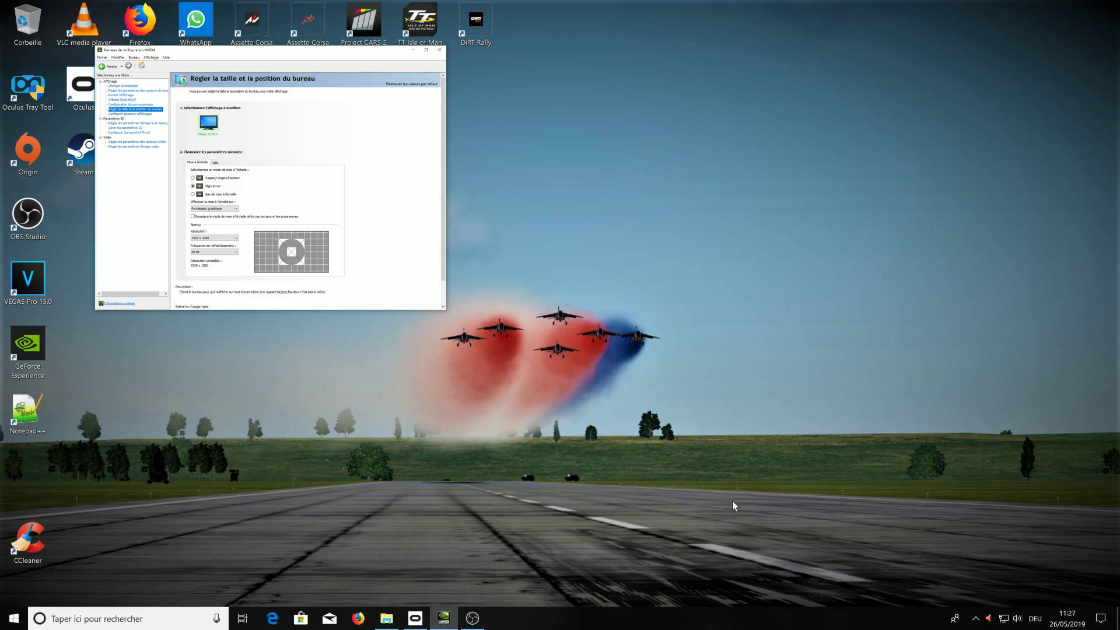
click(413, 49)
Step: Launch Oculus Tray Tool from the desktop and open its list of game profiles
double_click(28, 89)
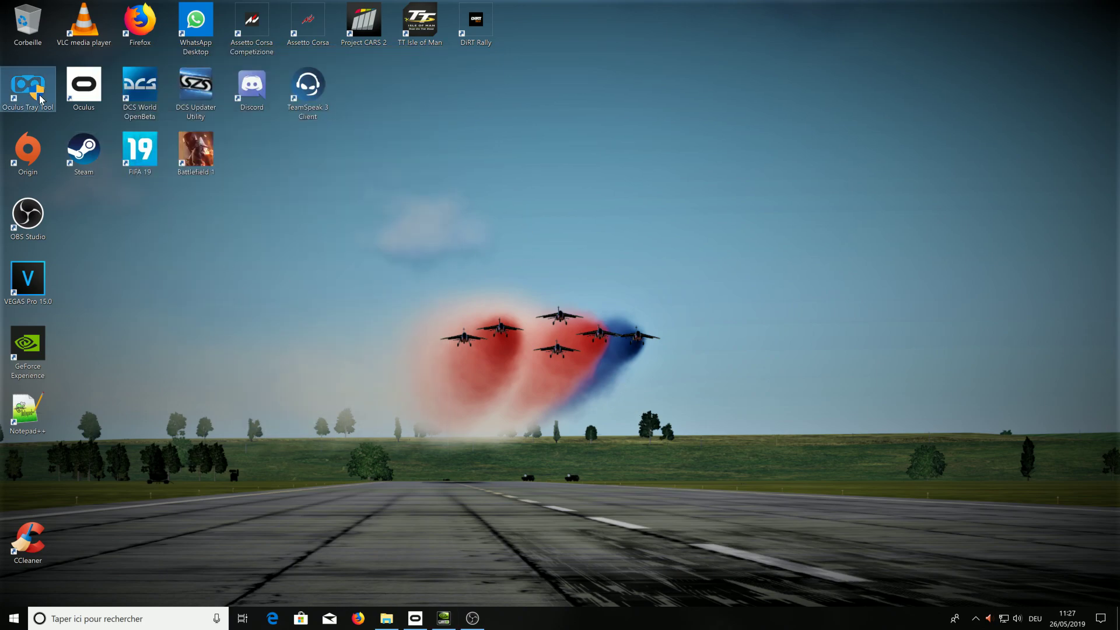
click(520, 393)
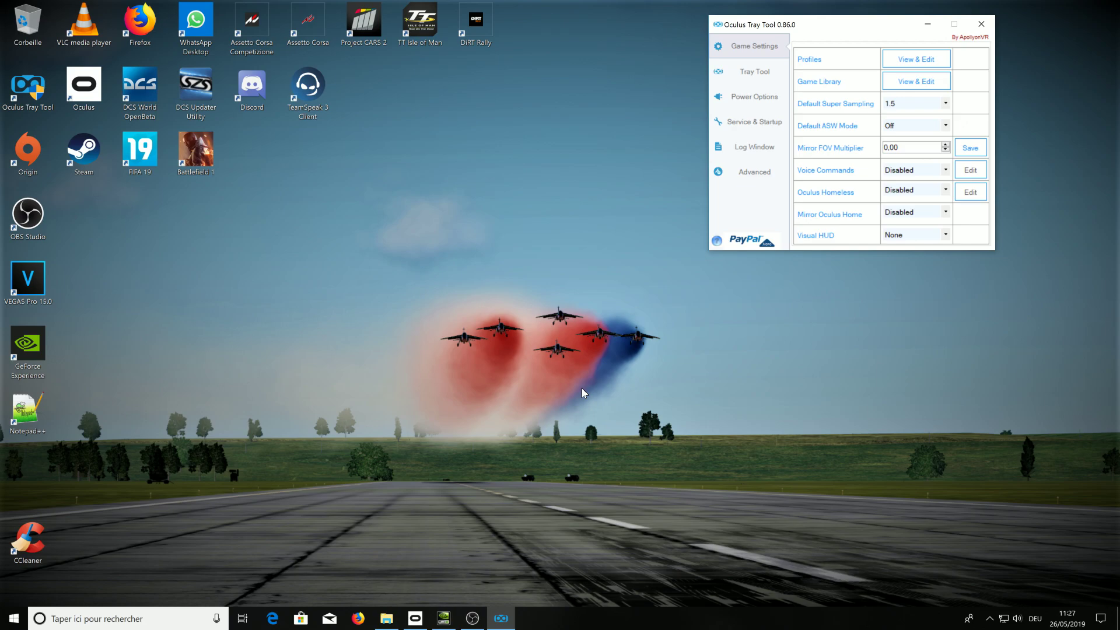
click(906, 67)
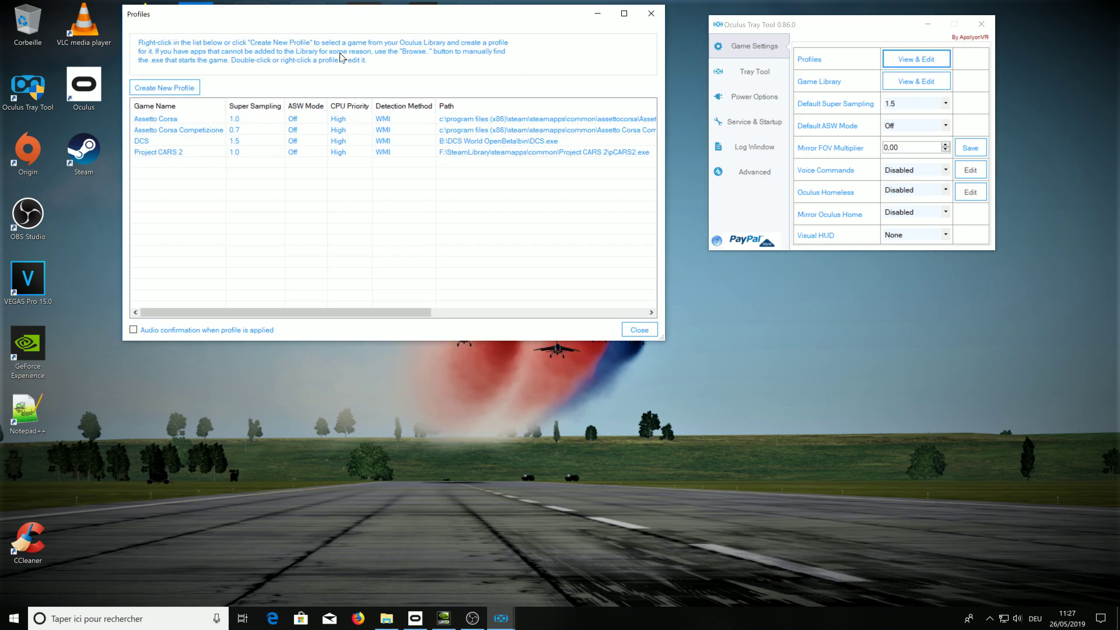
Step: Edit the DCS profile, set its Screen Mirror to Default and save the profile
click(151, 142)
click(231, 142)
double_click(217, 144)
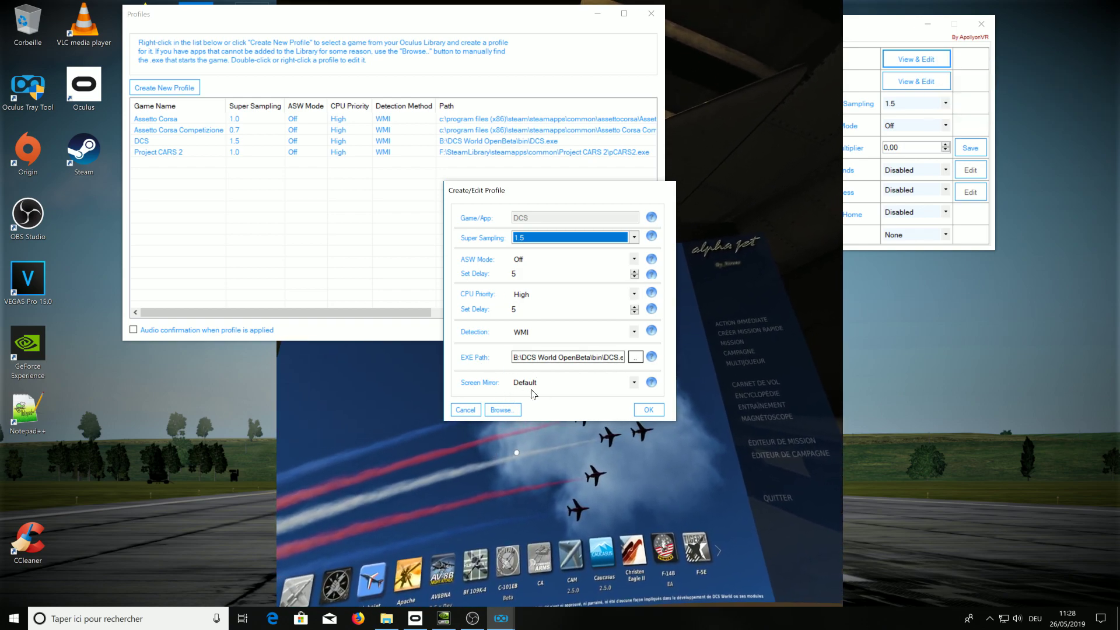
click(634, 383)
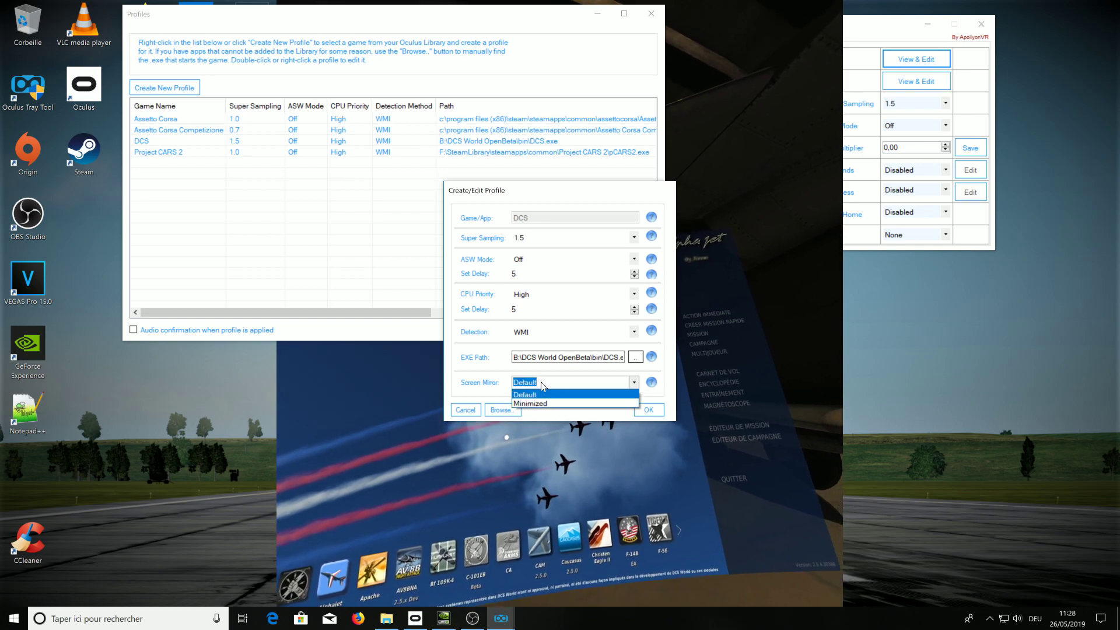
click(536, 400)
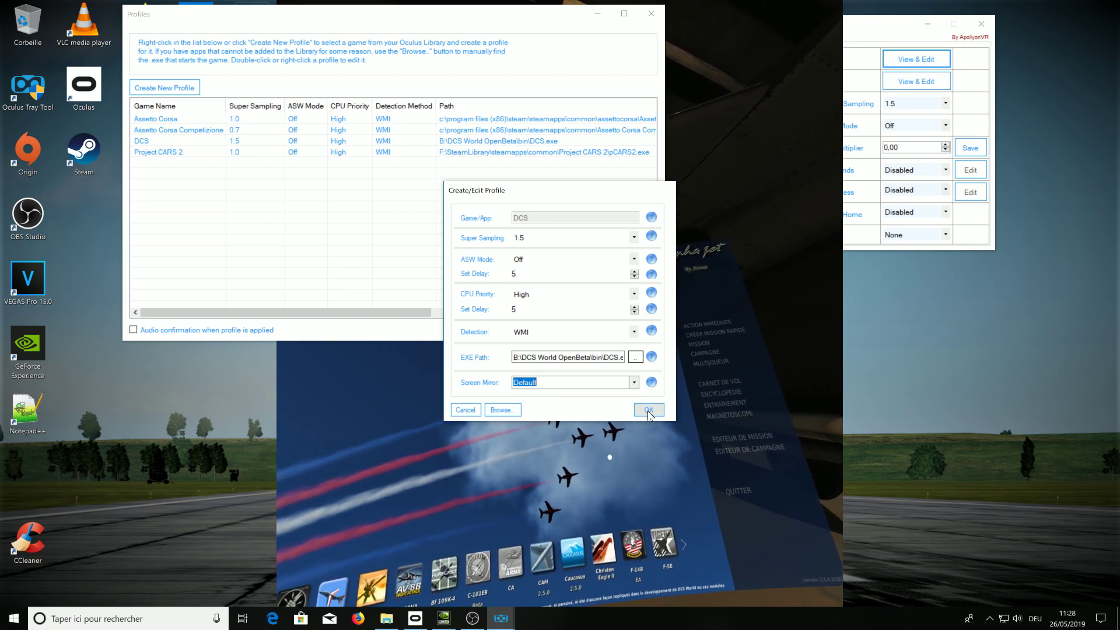
click(648, 410)
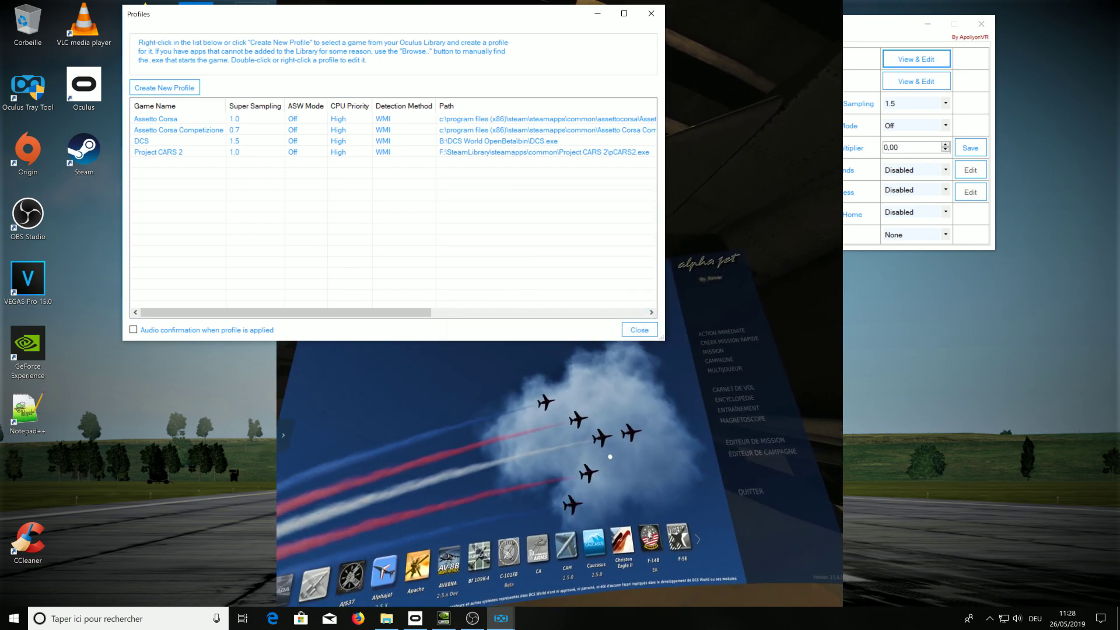
Step: Switch to OBS Studio and delete the Dcs vr2 scene, confirming the removal
click(477, 622)
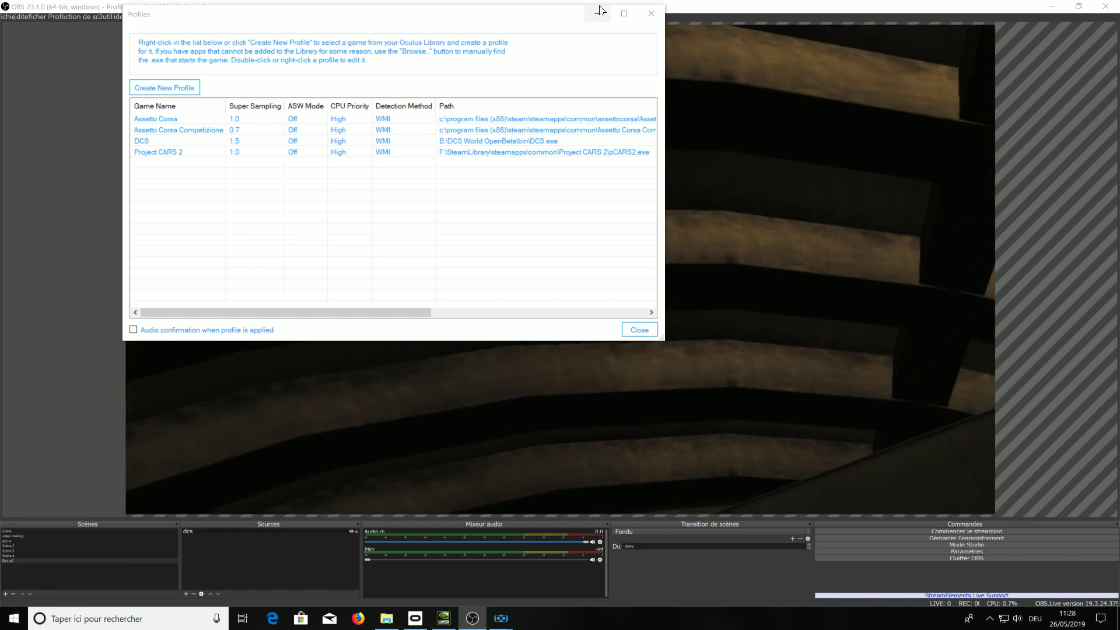
click(13, 593)
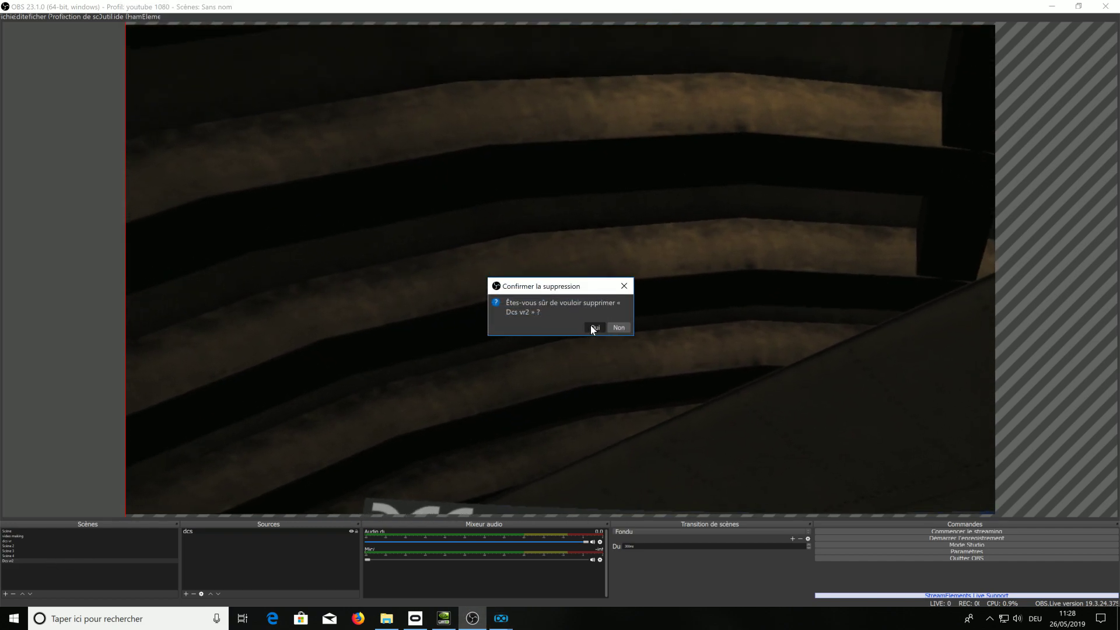
click(591, 327)
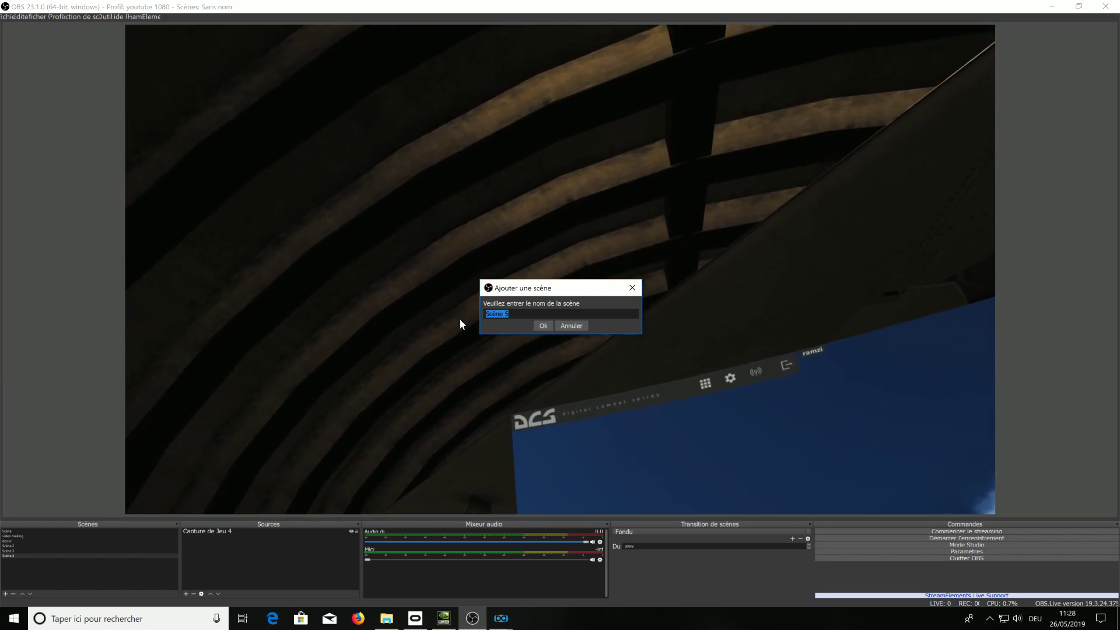
Step: Name the new scene Dcs VR 2 and create it
text(Dcs)
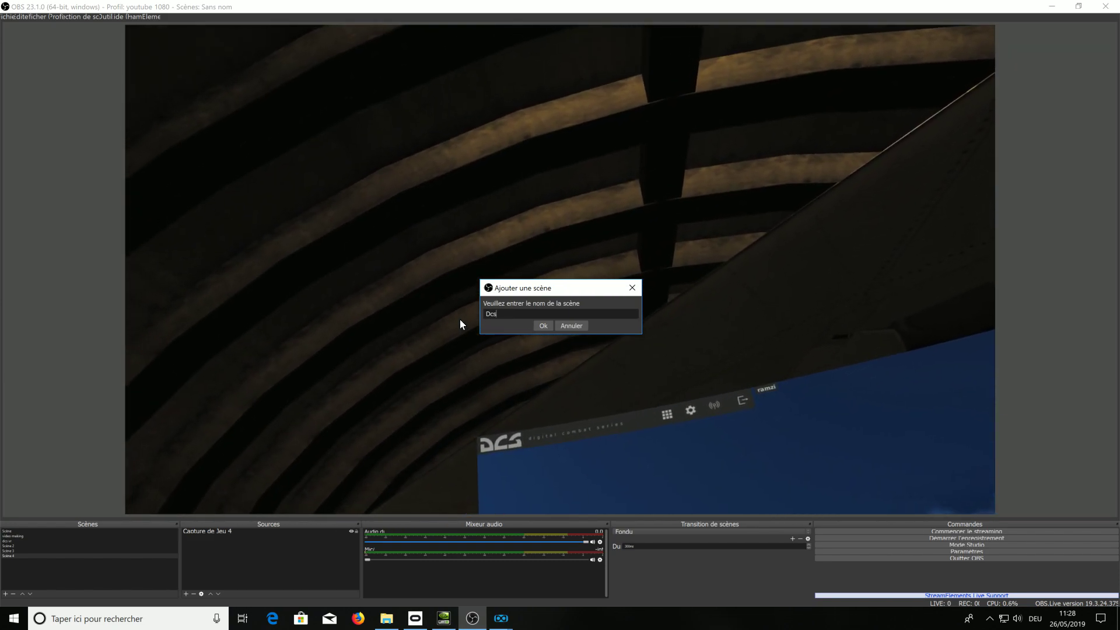
text( VR )
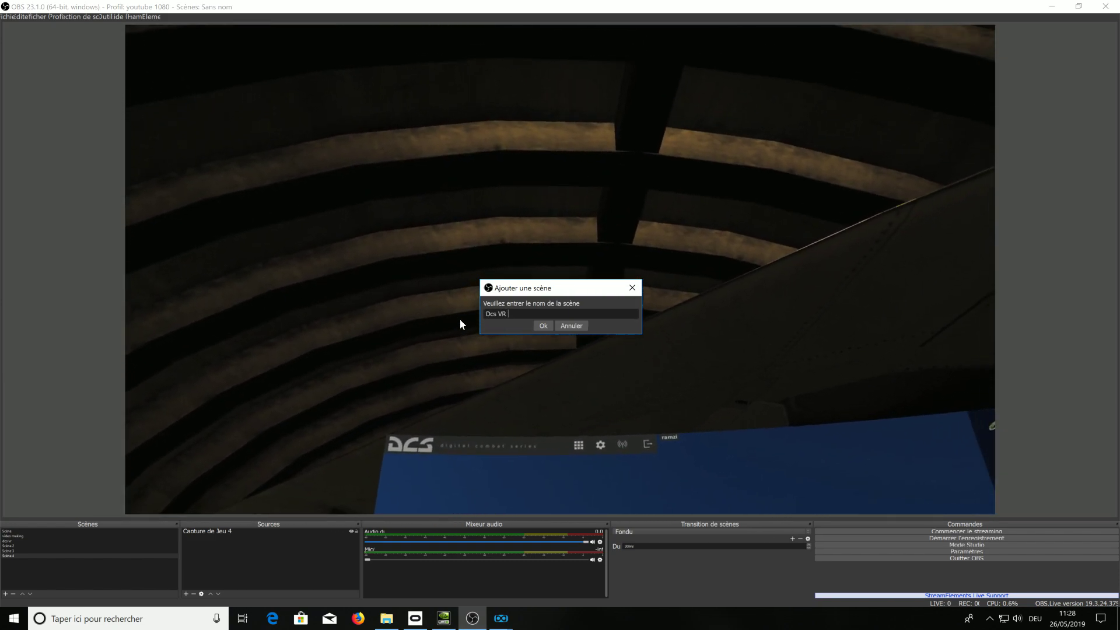
text(2)
click(543, 325)
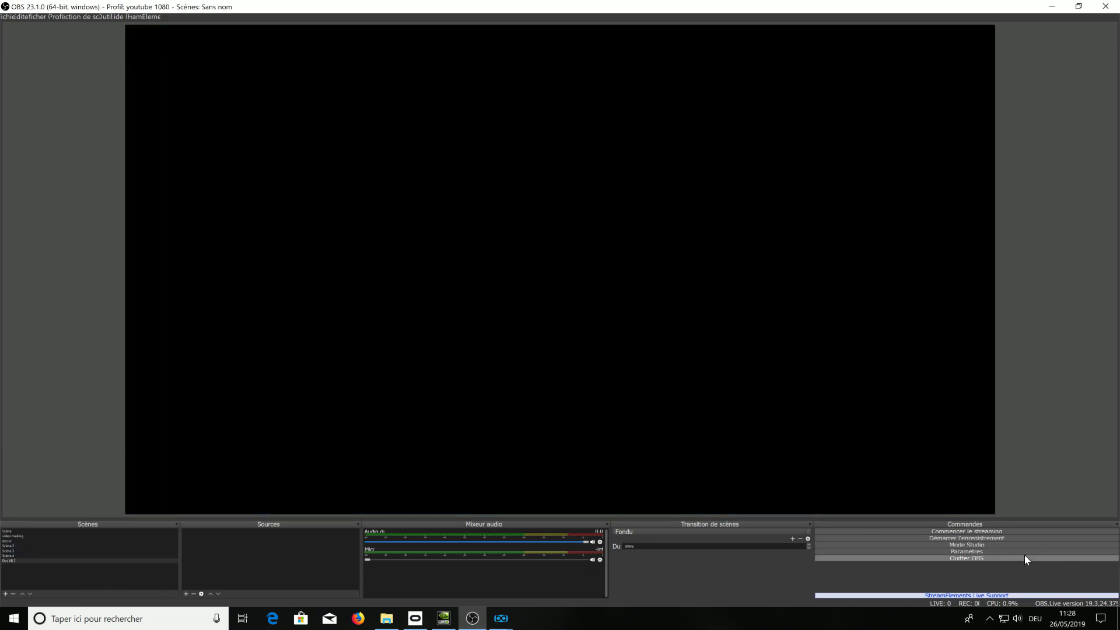
Step: Add a new game capture source named dcs vr 2 to the new scene
click(185, 593)
click(234, 458)
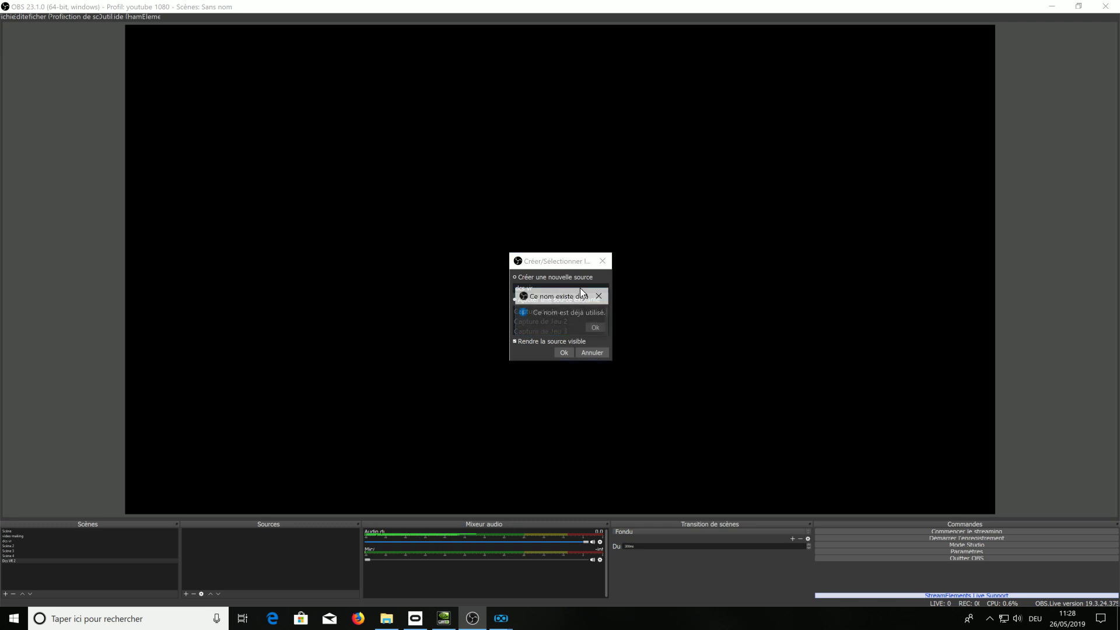
click(596, 327)
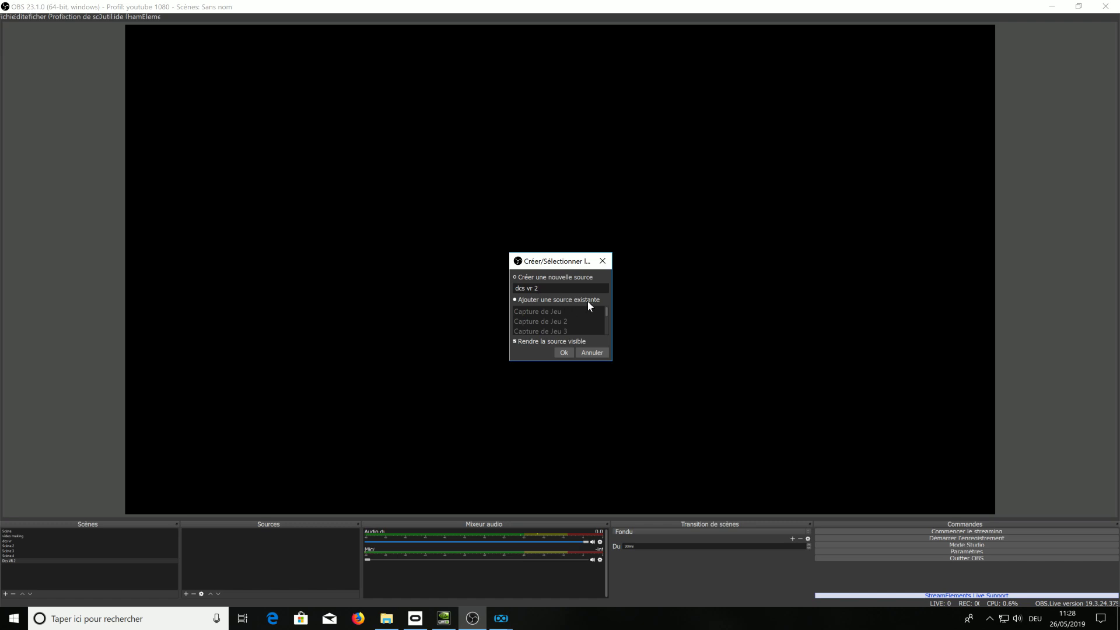
click(566, 352)
Step: Set the source to capture the specific window [DCS.exe]: Digital Combat Simulator and enlarge it in the preview to span the full canvas width
click(627, 324)
click(611, 336)
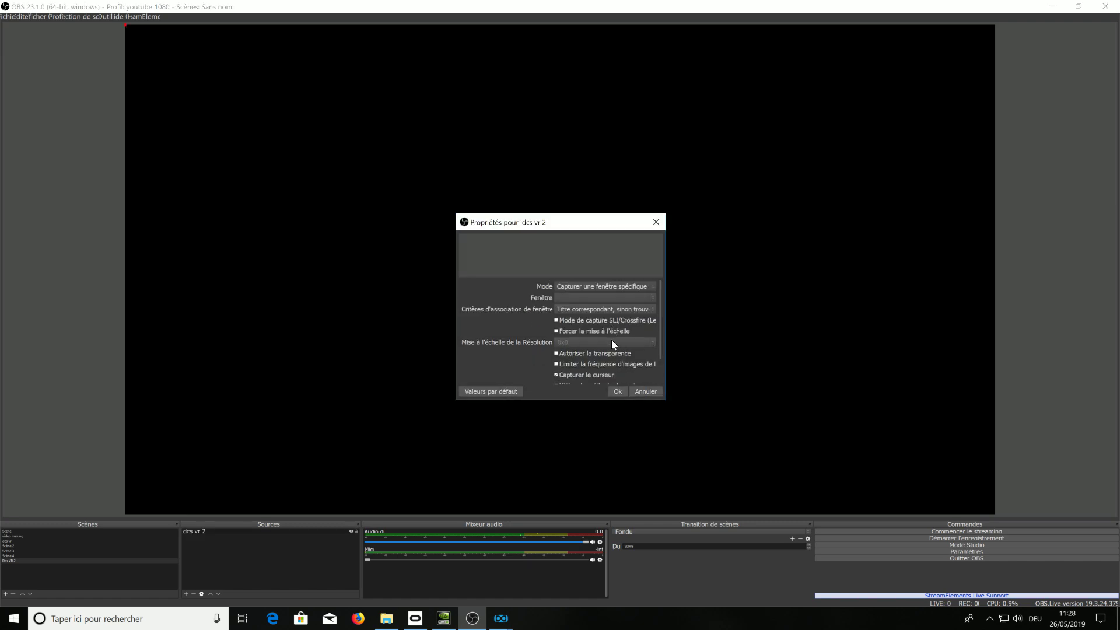
click(610, 298)
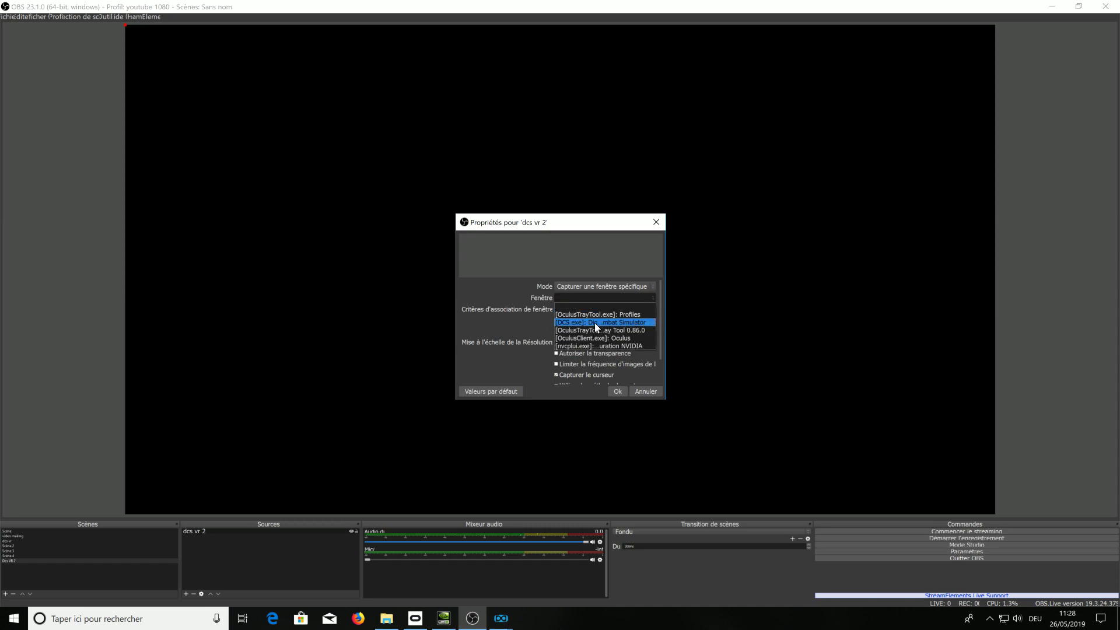
click(631, 322)
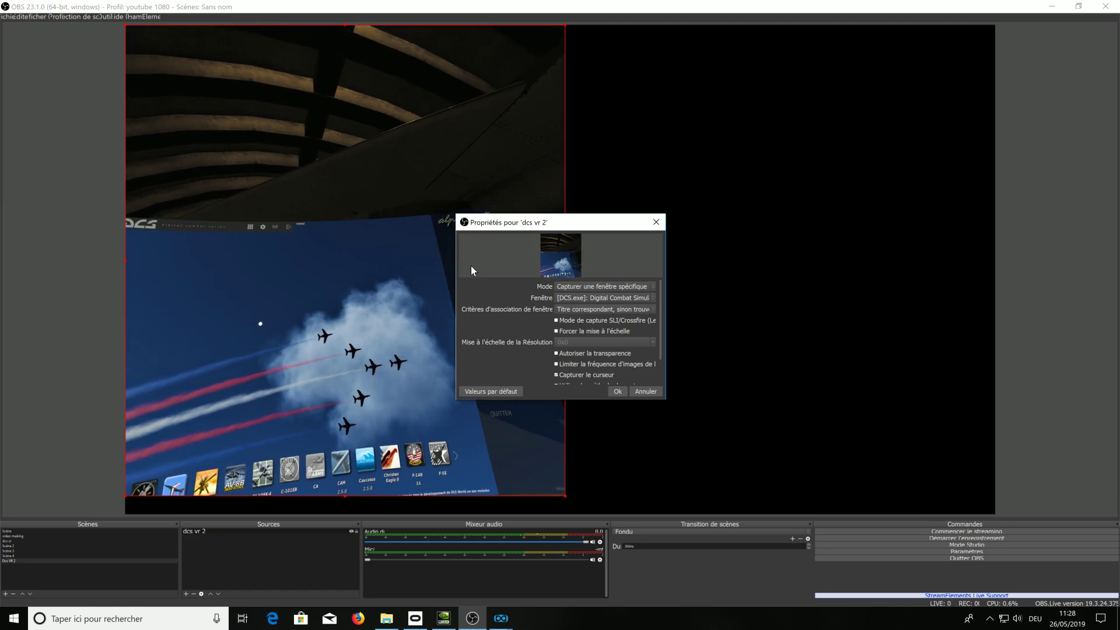
click(617, 392)
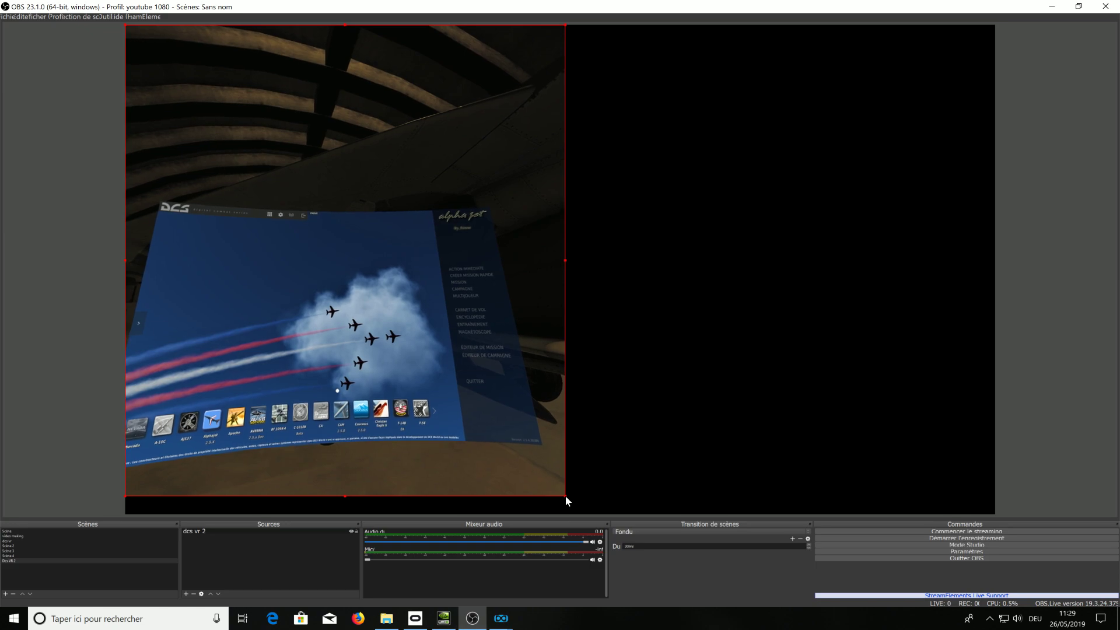
drag(570, 500, 975, 629)
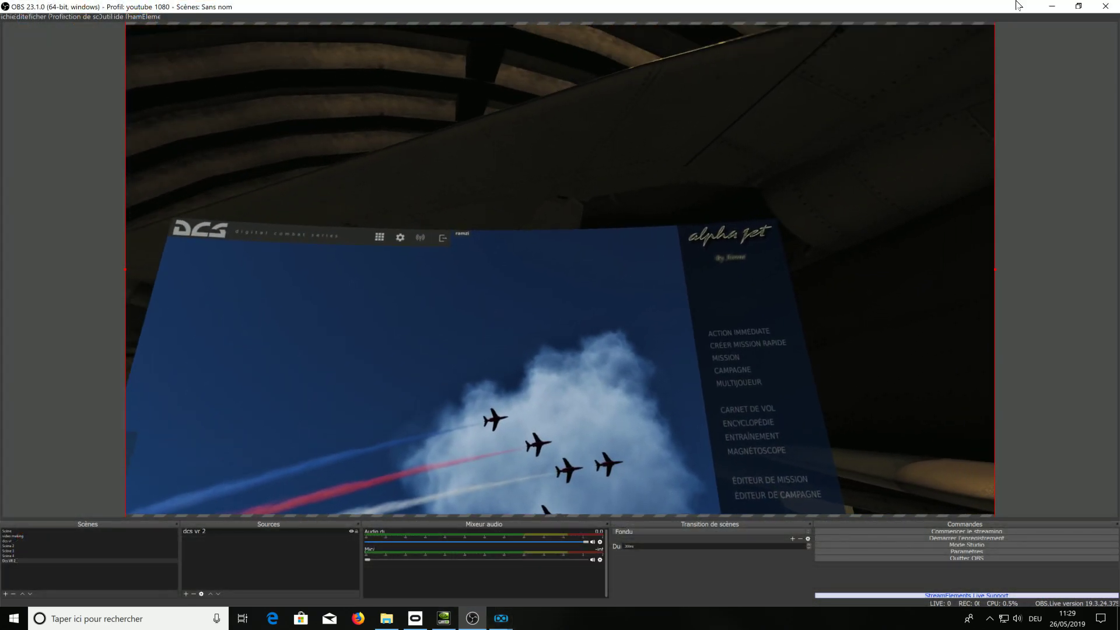
Step: Switch to Digital Combat Simulator and start the selected mission, returning to the OBS Studio window once the cockpit loads
key(alt+Tab)
key(alt+Tab)
key(alt+Tab)
key(alt+Tab)
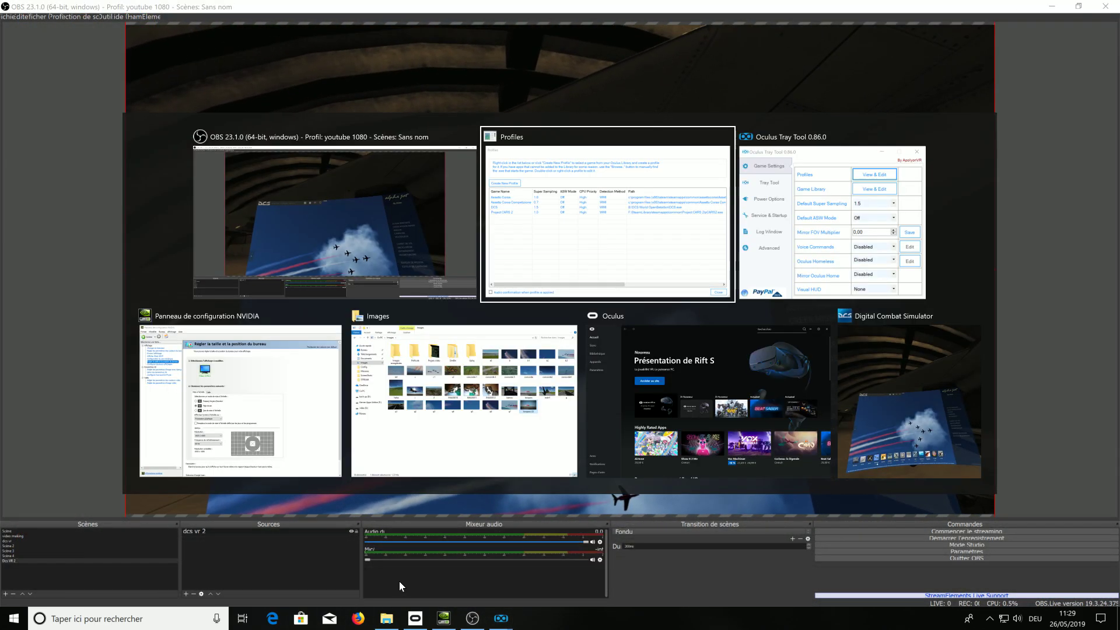
key(alt+Tab)
key(alt+Tab)
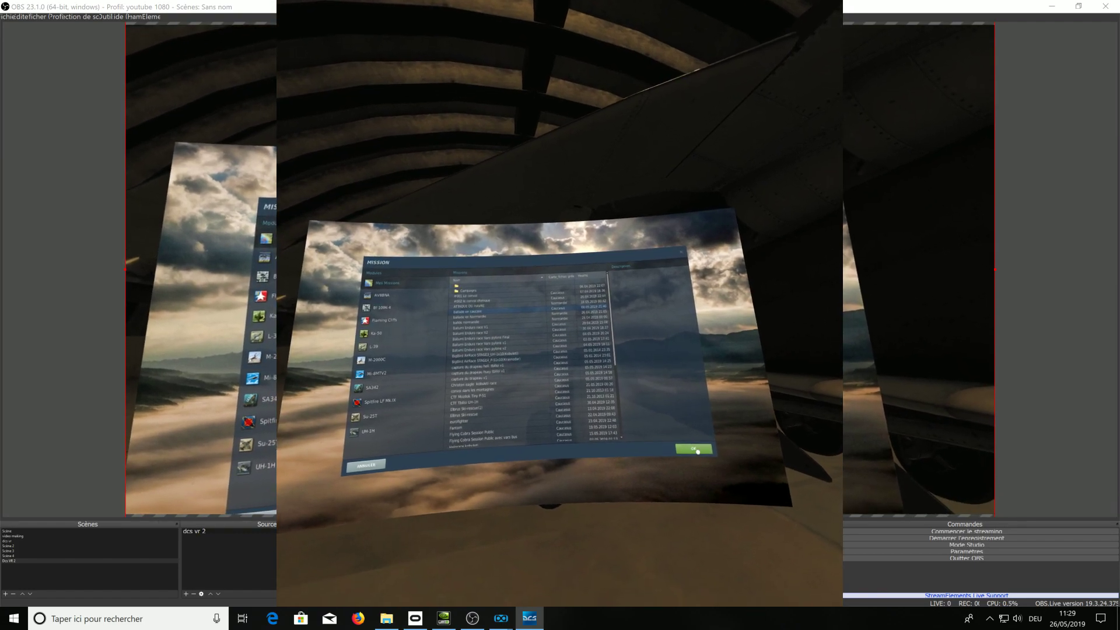
click(698, 451)
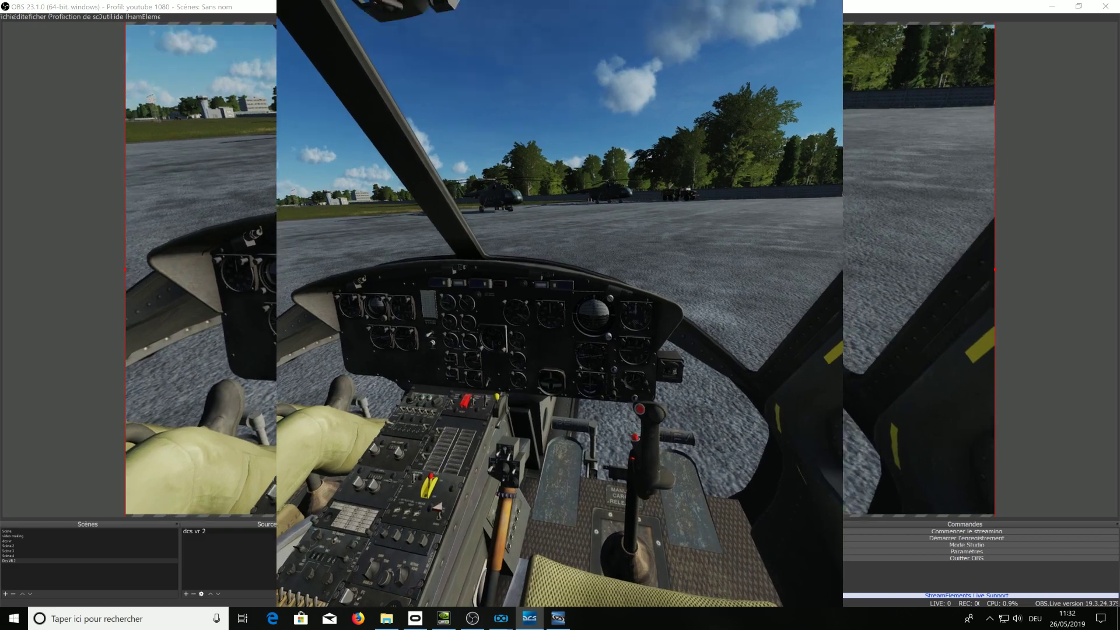
click(1051, 284)
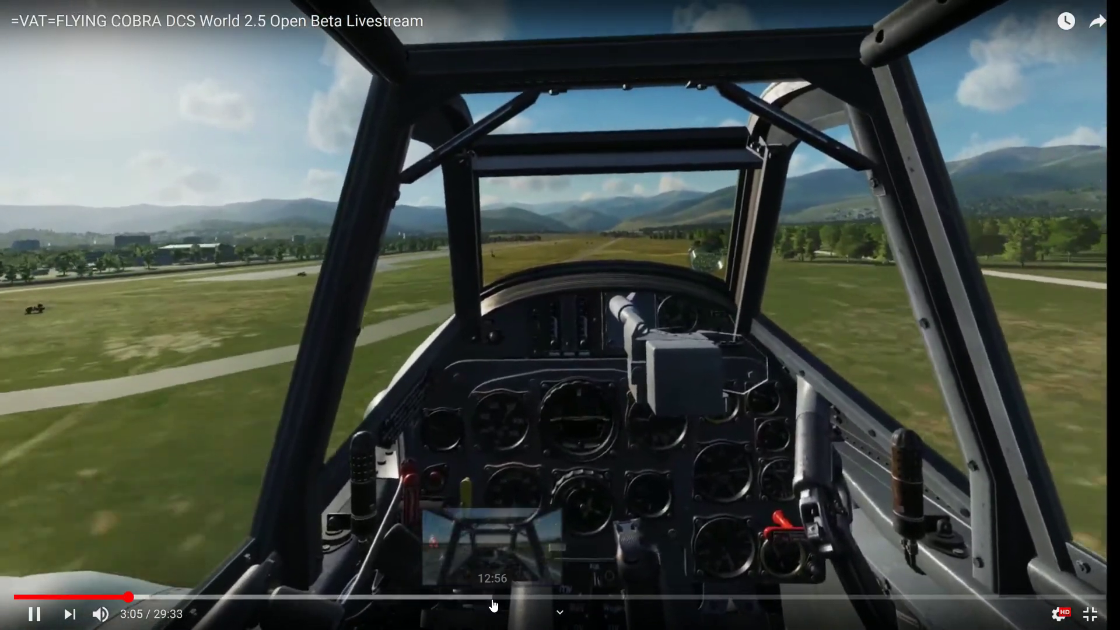
Step: Skip the DCS livestream video ahead to 12:57 and 16:38, and check its playback quality setting
click(493, 597)
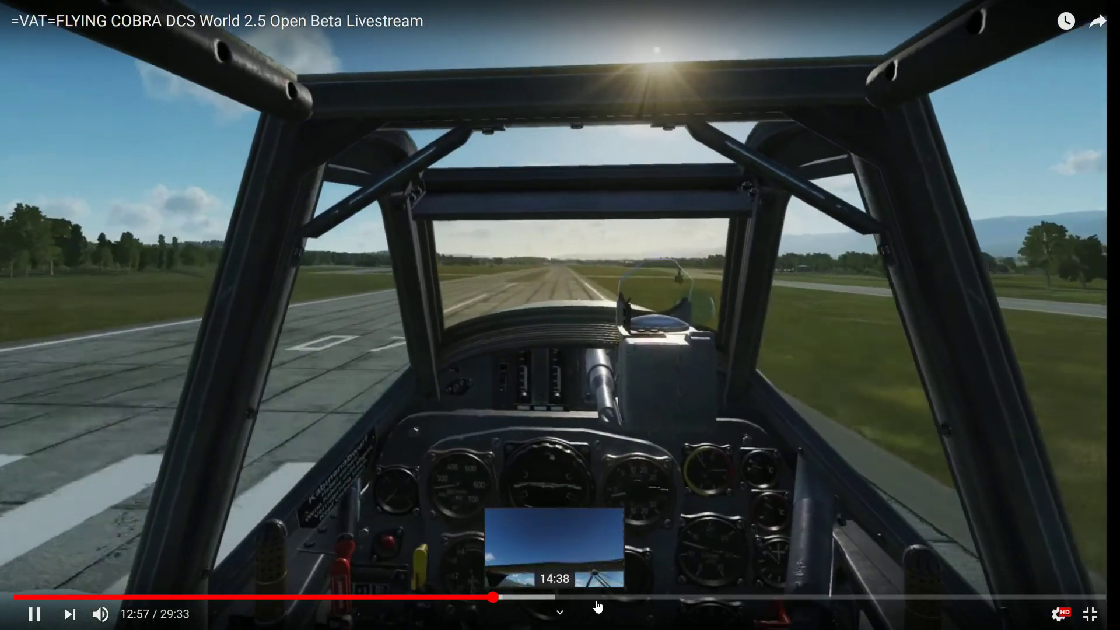
click(628, 598)
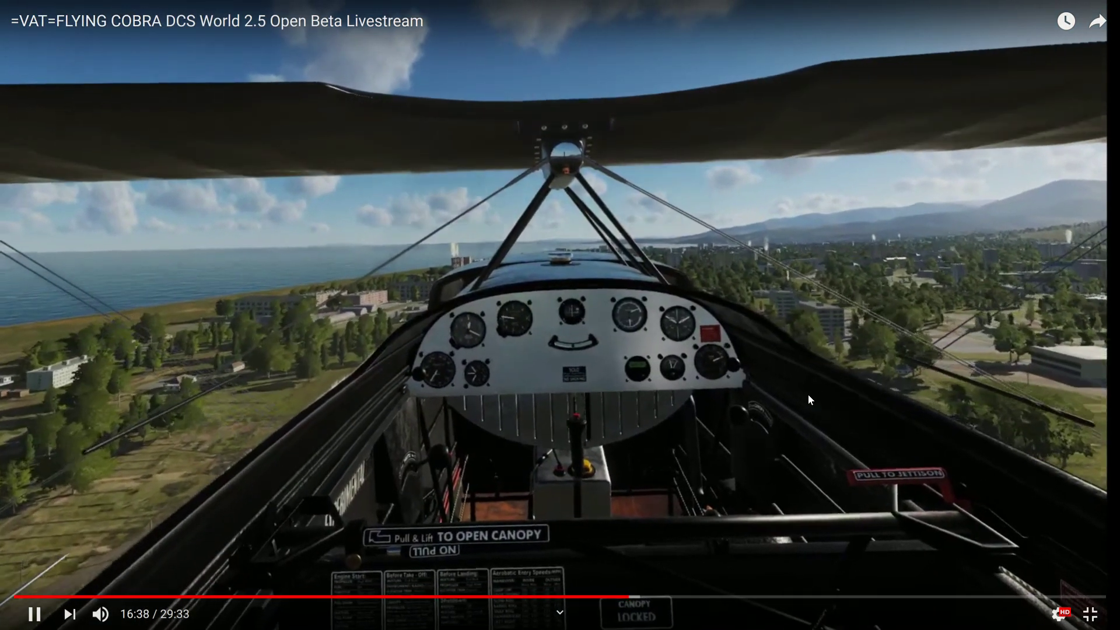
click(1059, 614)
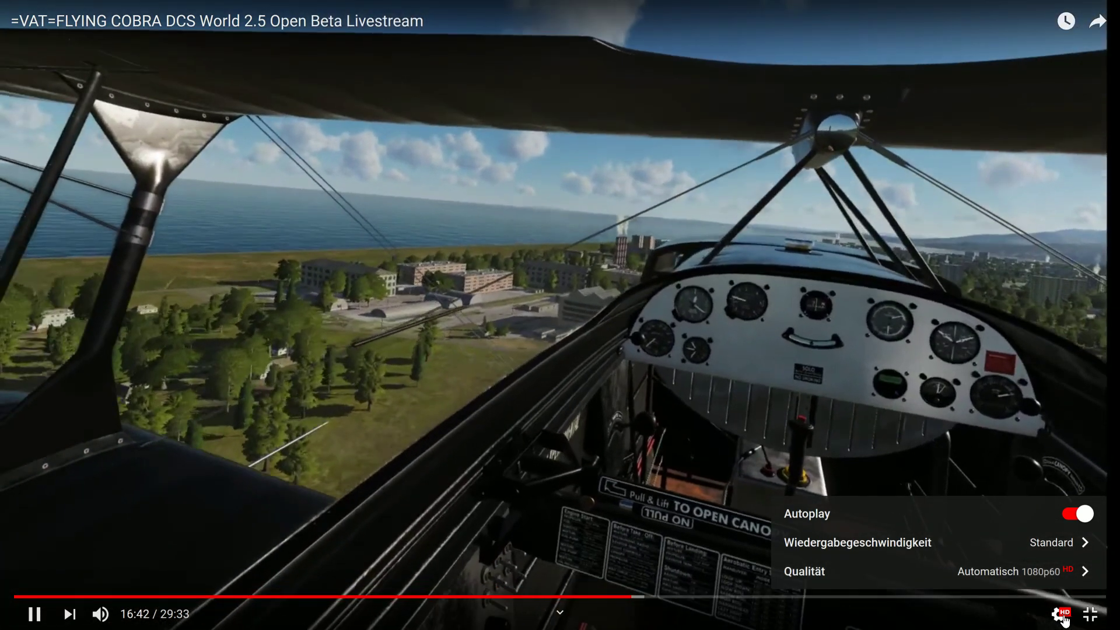
click(811, 466)
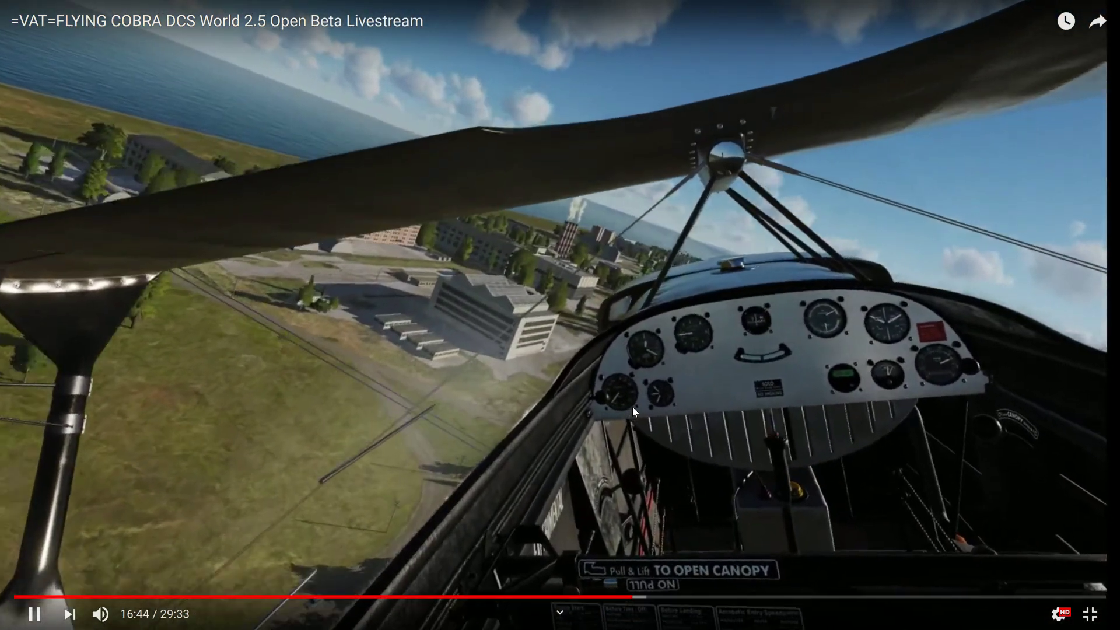